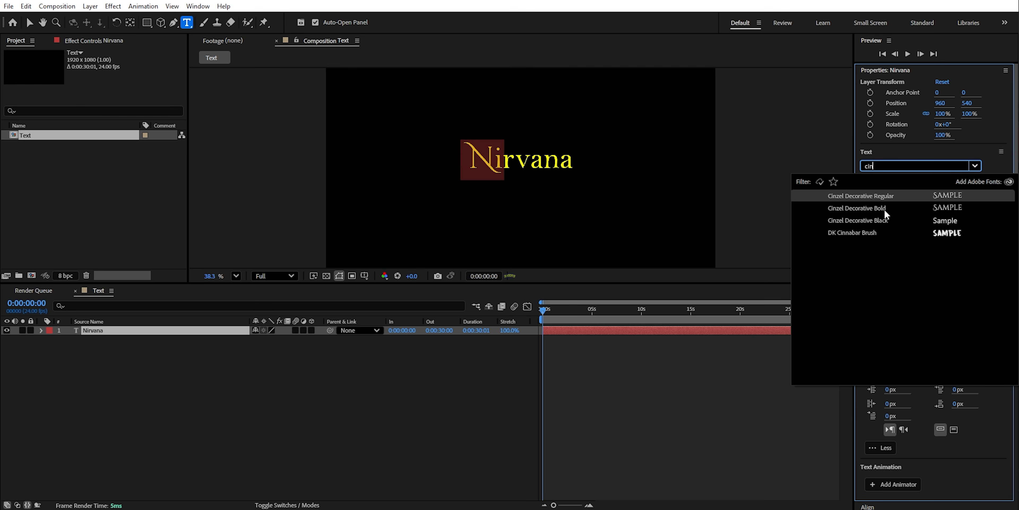
# - Apply a Cinzel Decorative font to the N of Nirvana and set the text size to 300 px
pyautogui.click(885, 214)
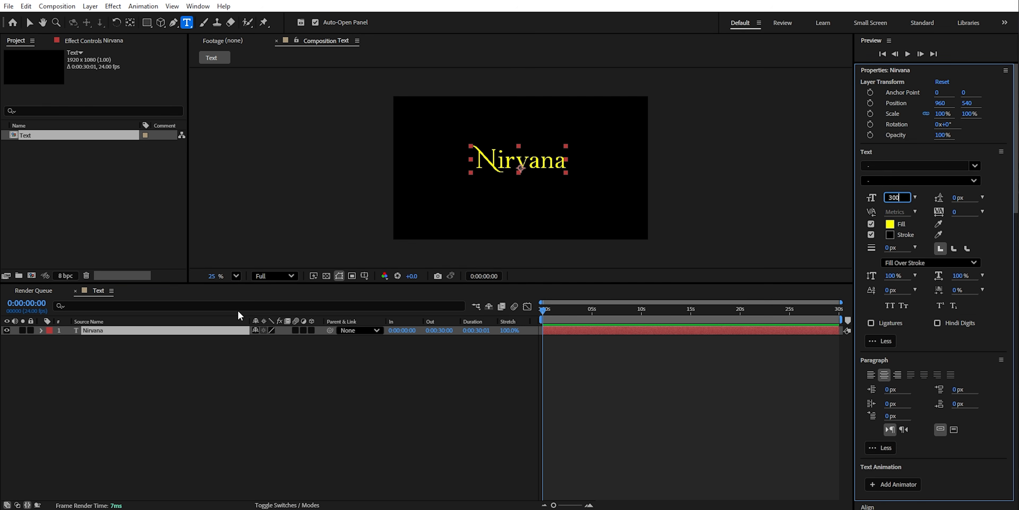
pyautogui.click(101, 327)
pyautogui.click(122, 353)
pyautogui.click(104, 333)
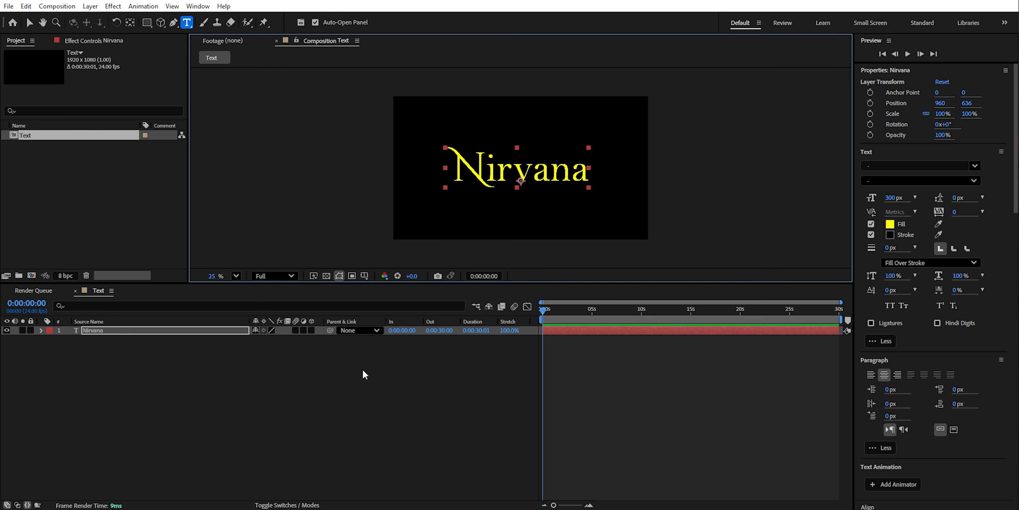
pyautogui.click(362, 370)
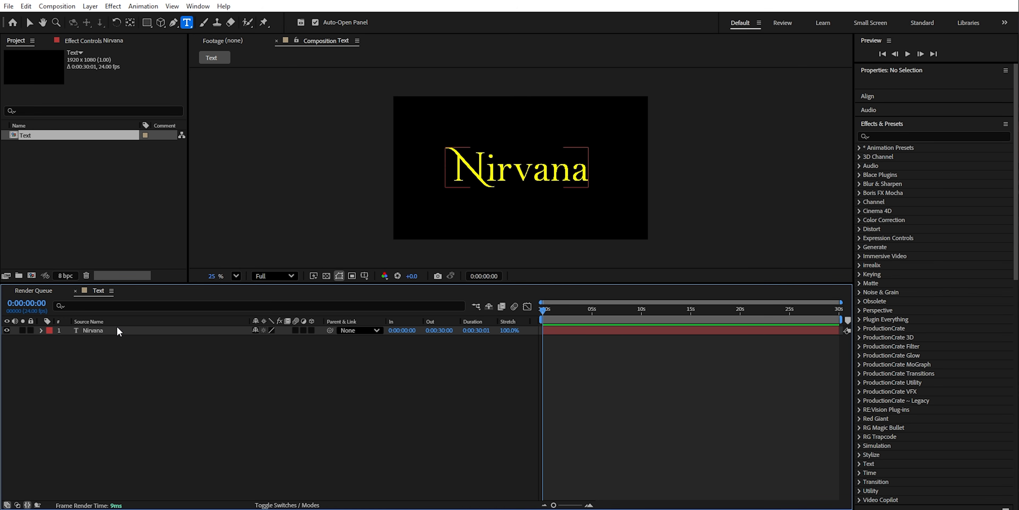
# - Create masks from the Nirvana text layer
pyautogui.click(108, 334)
pyautogui.rightClick(108, 335)
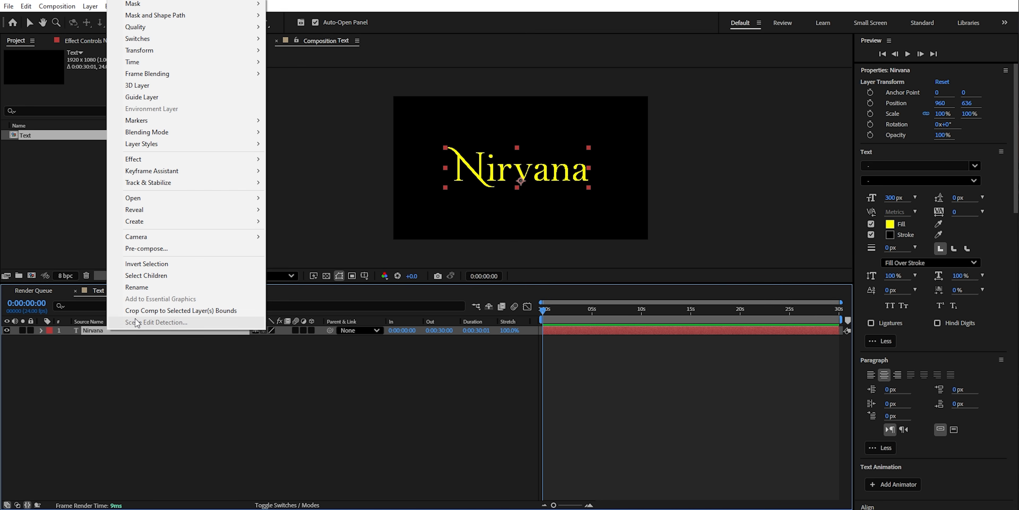
pyautogui.moveTo(231, 225)
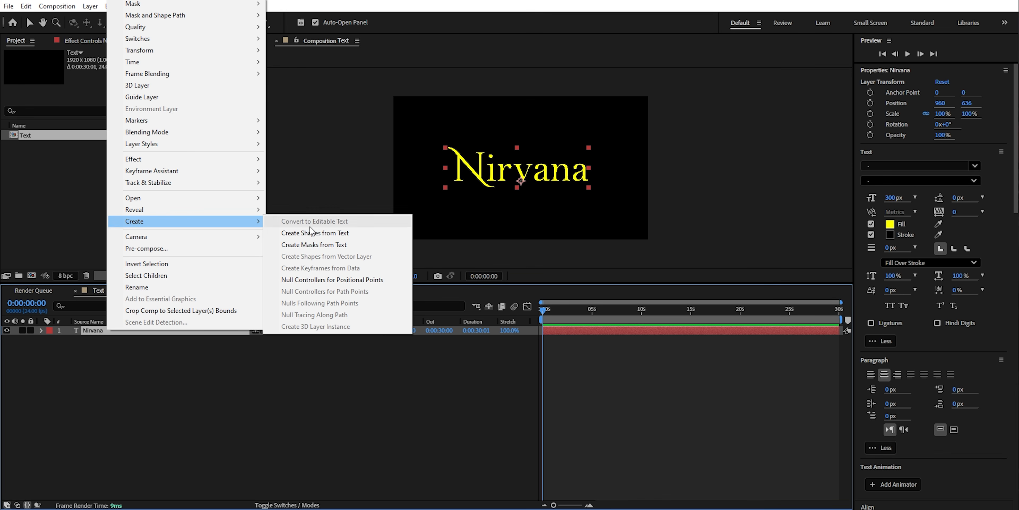
pyautogui.click(312, 232)
pyautogui.scroll(3, 541, 202)
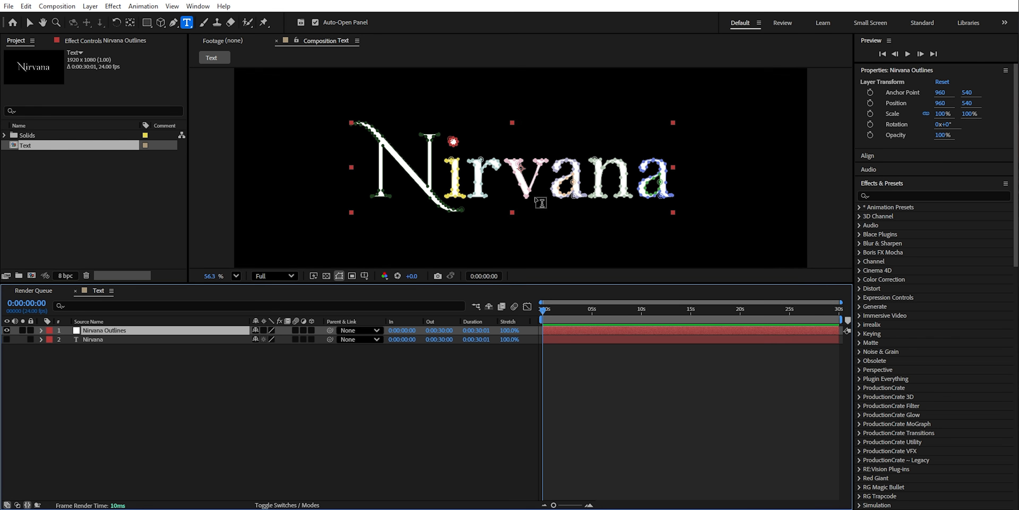
# - Reshape the mask points at the lower tail of the N so it extends outward and hooks upward
pyautogui.press('v')
pyautogui.scroll(6, 435, 210)
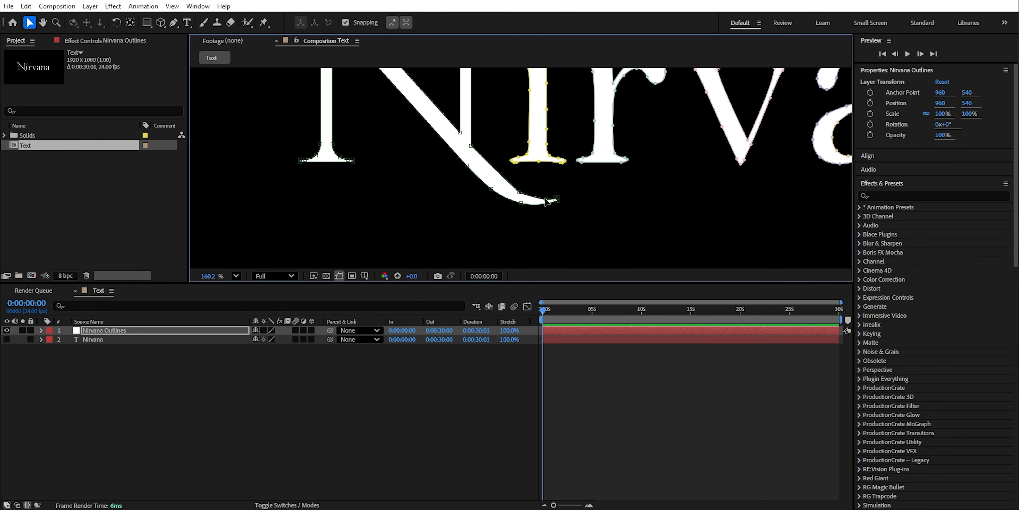
pyautogui.scroll(-3, 544, 194)
pyautogui.scroll(4, 526, 186)
pyautogui.scroll(4, 481, 186)
pyautogui.scroll(-4, 510, 202)
pyautogui.press('g')
pyautogui.keyDown('alt'); pyautogui.moveTo(486, 215); pyautogui.dragTo(517, 209); pyautogui.keyUp('alt')
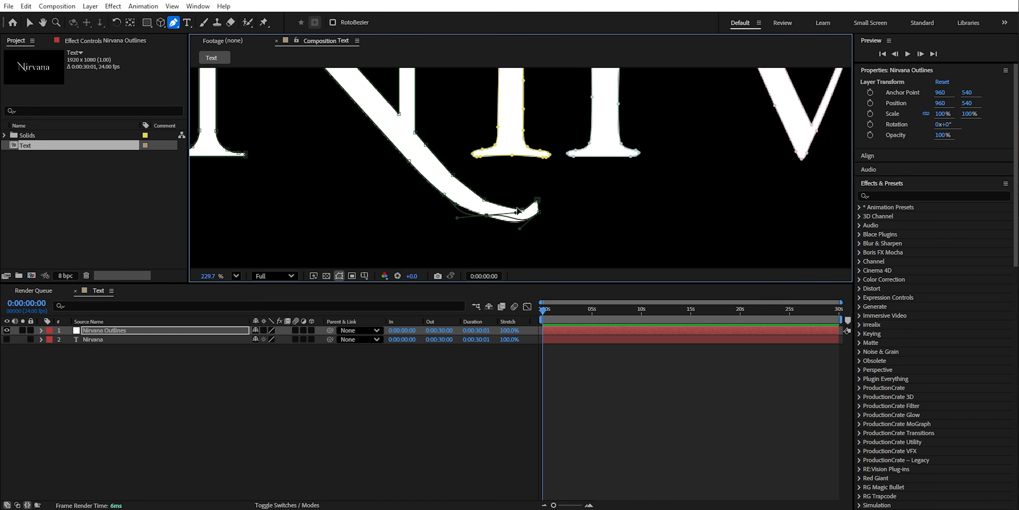
pyautogui.moveTo(457, 182); pyautogui.dragTo(448, 169)
pyautogui.press('v')
pyautogui.scroll(-3, 593, 243)
pyautogui.moveTo(548, 189); pyautogui.dragTo(548, 213)
pyautogui.scroll(5, 538, 208)
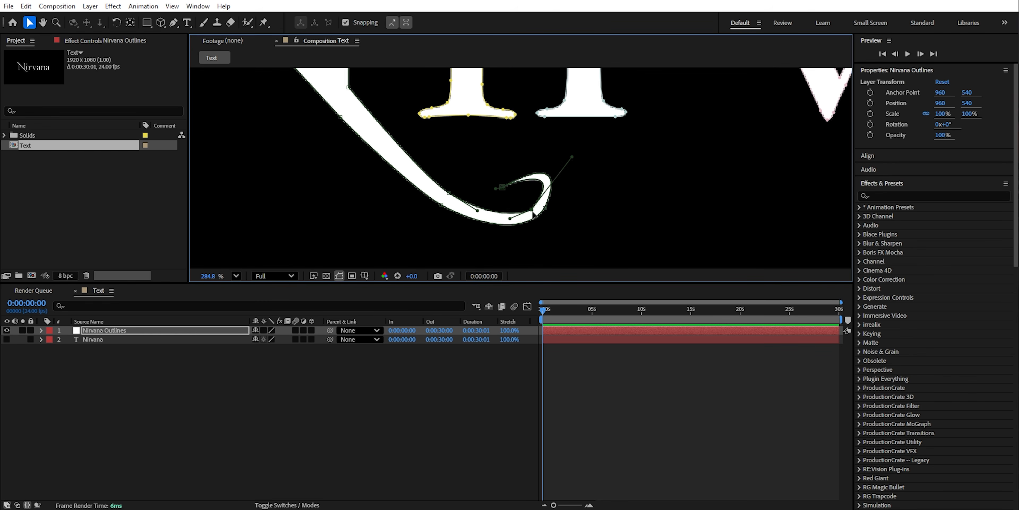
# - Adjust the points and curve handles at the tip of the N's tail to curl it inward
pyautogui.press('g')
pyautogui.moveTo(564, 156); pyautogui.dragTo(577, 159)
pyautogui.press('F2')
pyautogui.scroll(-3, 540, 207)
pyautogui.scroll(4, 539, 207)
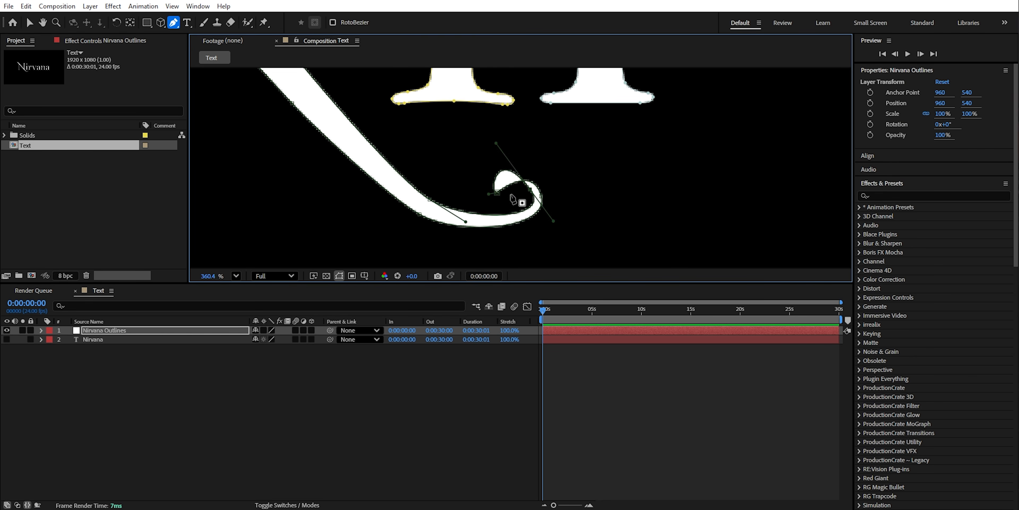
pyautogui.moveTo(518, 200); pyautogui.dragTo(531, 189)
pyautogui.scroll(-5, 483, 225)
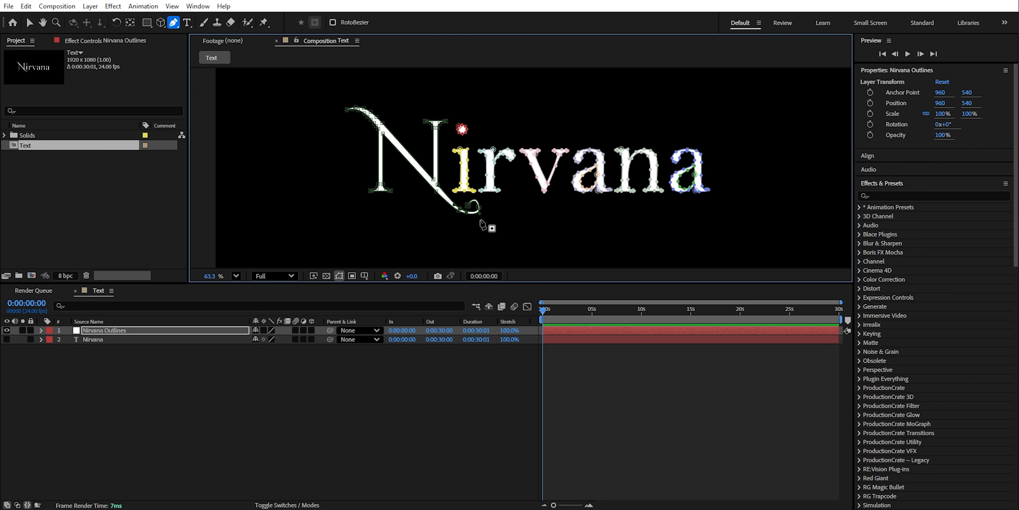
# - Delete the Nirvana Outlines layer and make the original Nirvana text layer visible again
pyautogui.click(149, 383)
pyautogui.click(106, 332)
pyautogui.press('Delete')
pyautogui.click(111, 333)
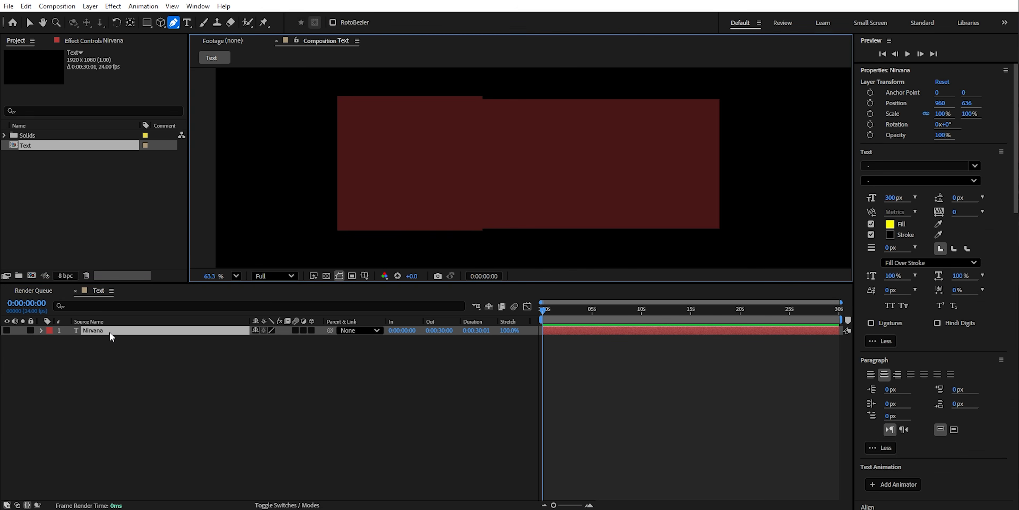
pyautogui.click(7, 331)
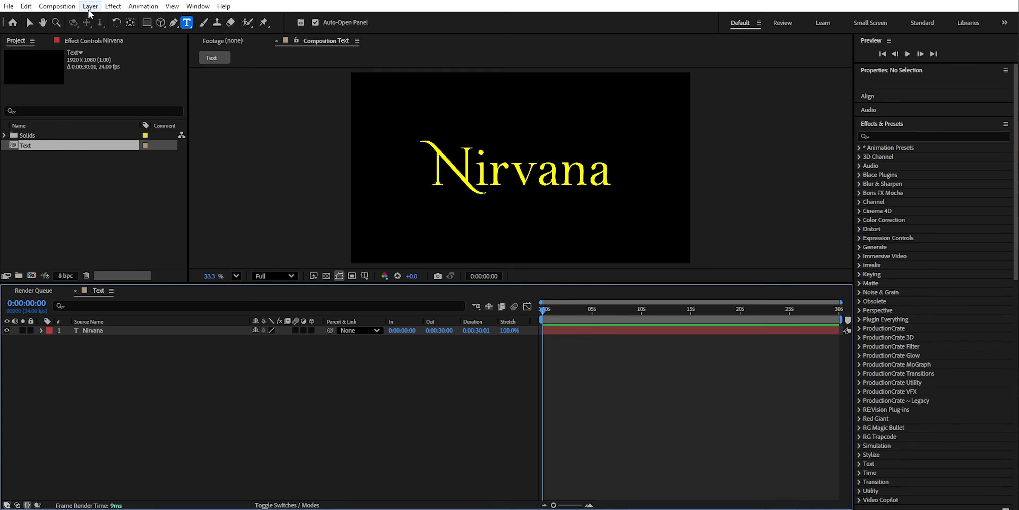
# - Create a new 1920 x 1080 px black solid named Element
pyautogui.click(90, 7)
pyautogui.moveTo(103, 16)
pyautogui.click(305, 30)
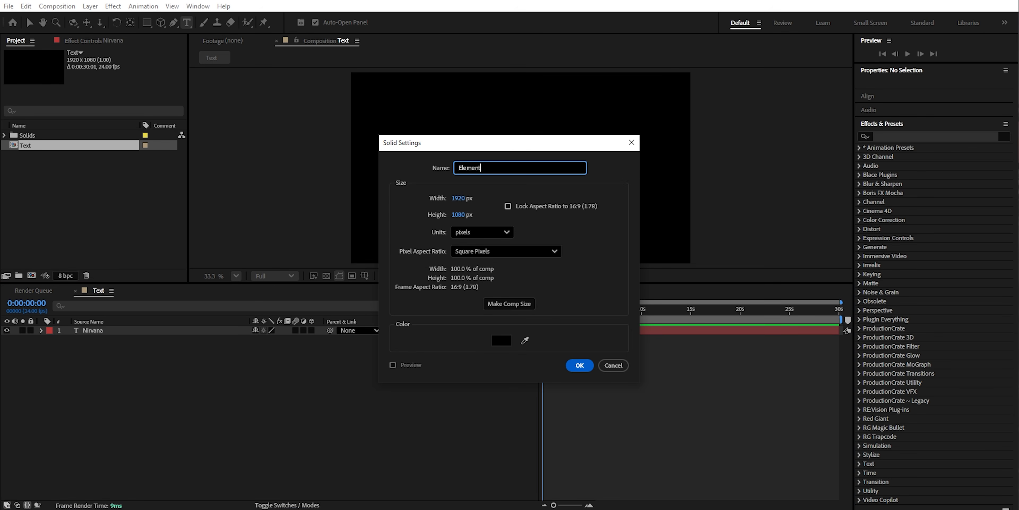
pyautogui.write('Element')
pyautogui.press('Return')
# - Apply the Video Copilot Element effect to the Element solid and hide the Nirvana text layer
pyautogui.click(897, 194)
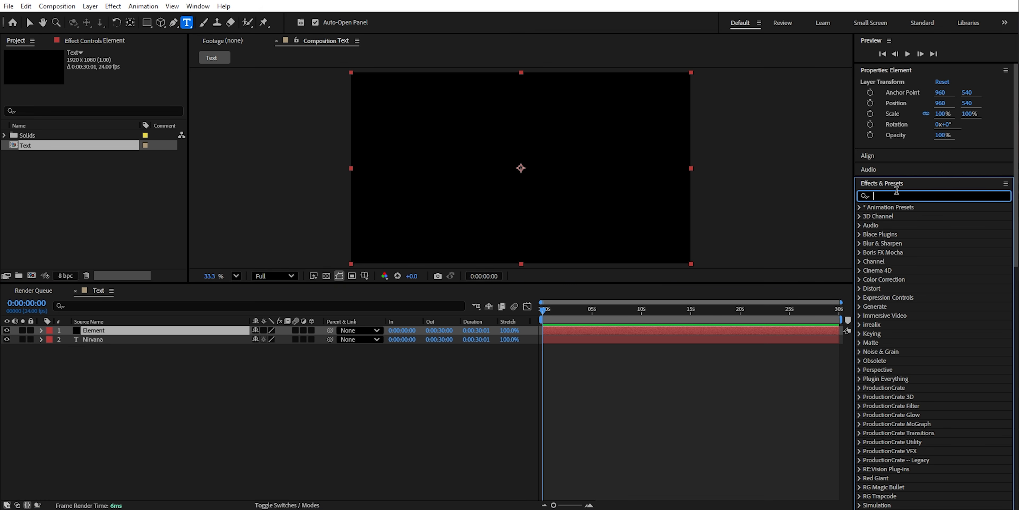
pyautogui.write('eleme')
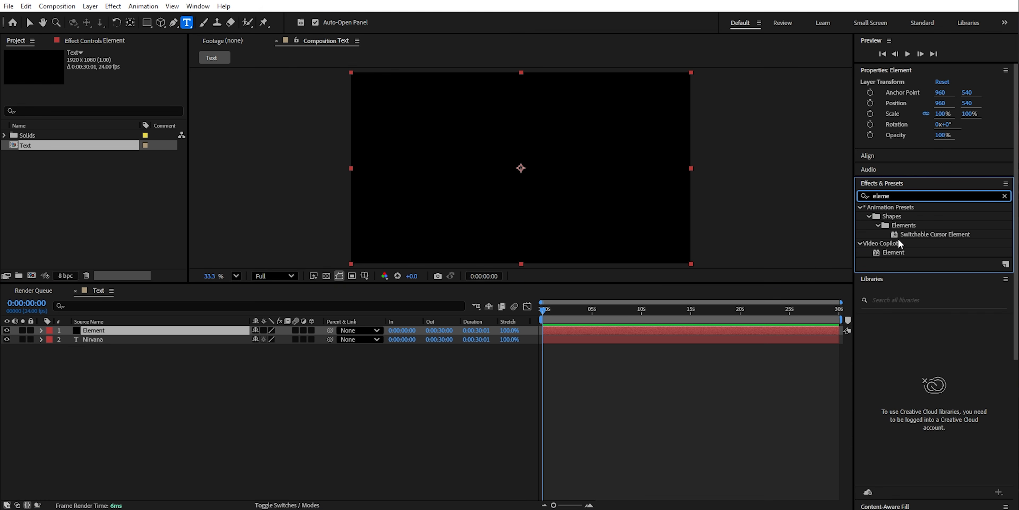
pyautogui.moveTo(897, 253); pyautogui.dragTo(455, 227)
pyautogui.click(7, 339)
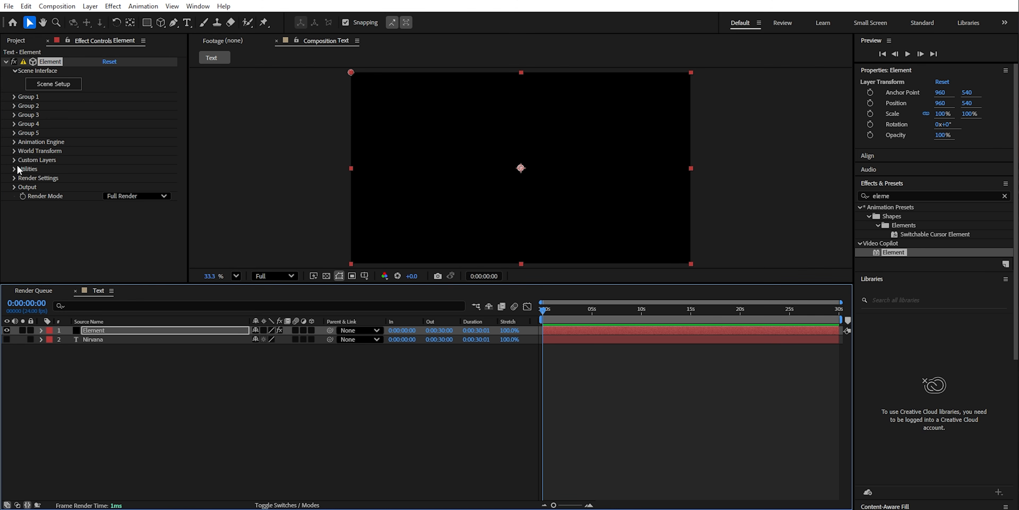
# - Assign the Nirvana layer as Path Layer 1 in the Element effect's custom text and masks
pyautogui.click(14, 159)
pyautogui.click(23, 169)
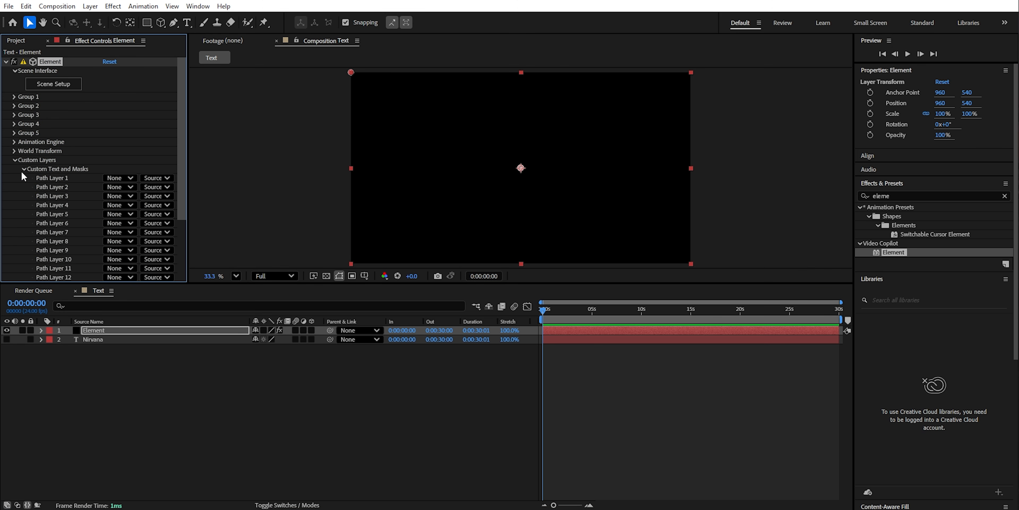
pyautogui.click(110, 179)
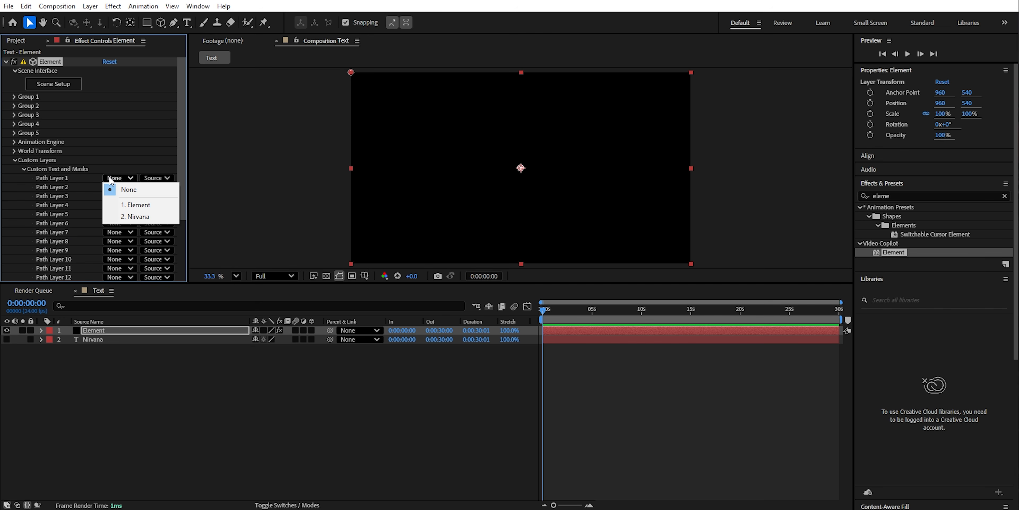
pyautogui.click(134, 217)
pyautogui.click(24, 170)
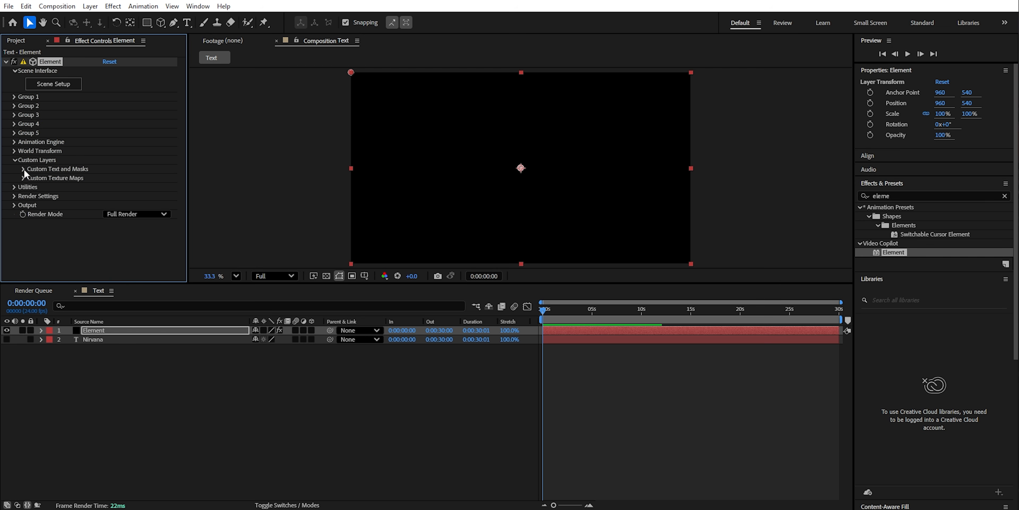
# - Open the Element scene setup and extrude the Nirvana text into a 3D model
pyautogui.click(52, 84)
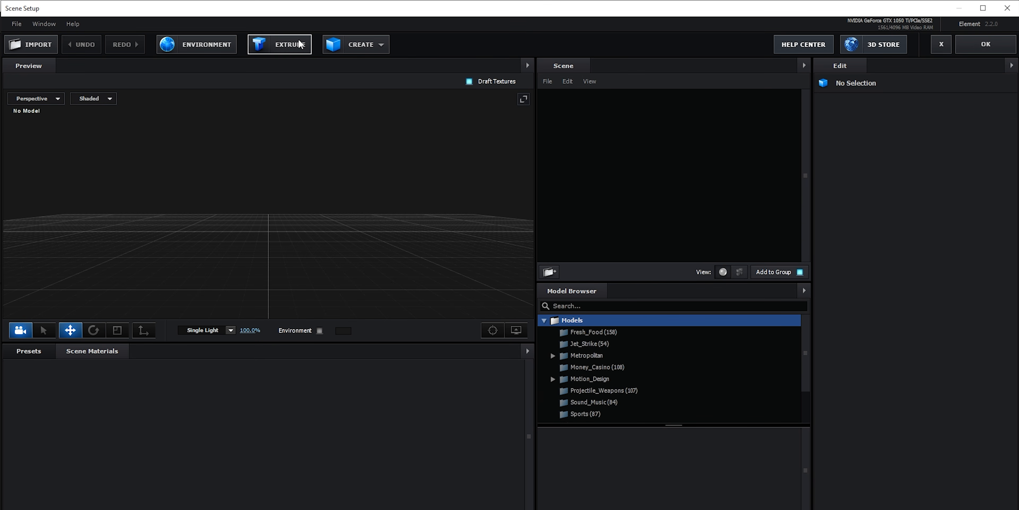
pyautogui.click(294, 45)
pyautogui.scroll(-3, 291, 227)
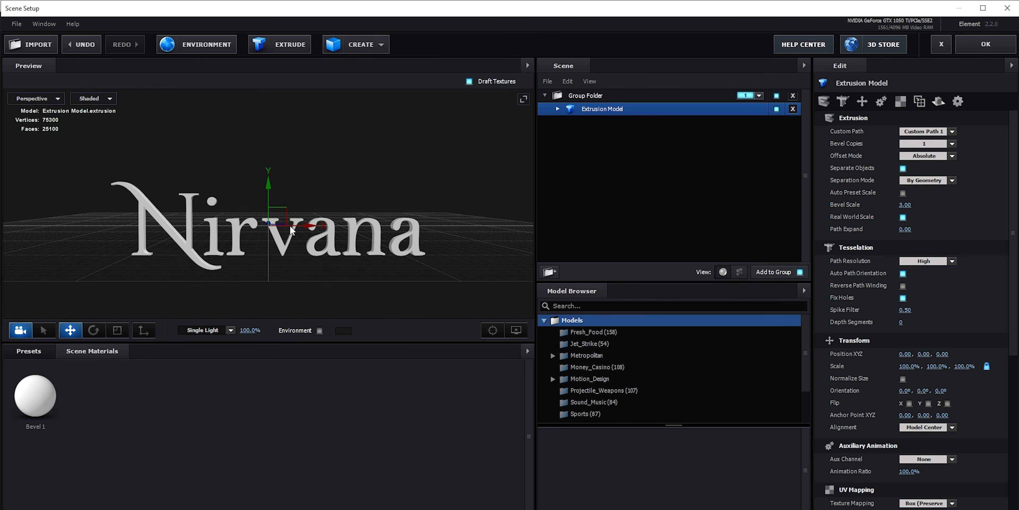
pyautogui.moveTo(308, 276); pyautogui.dragTo(329, 265)
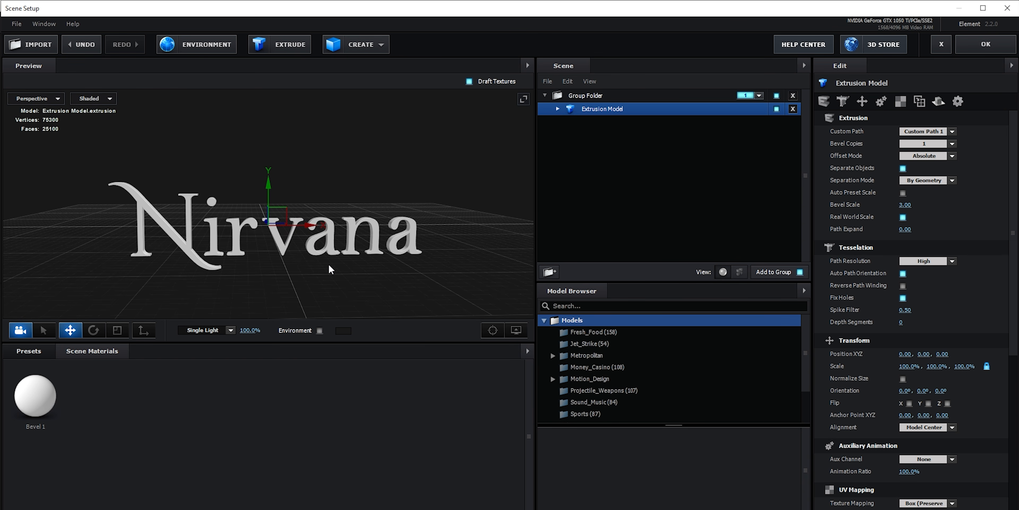
# - Apply the Paramount preset from the Physical bevels to the extrusion model
pyautogui.click(28, 351)
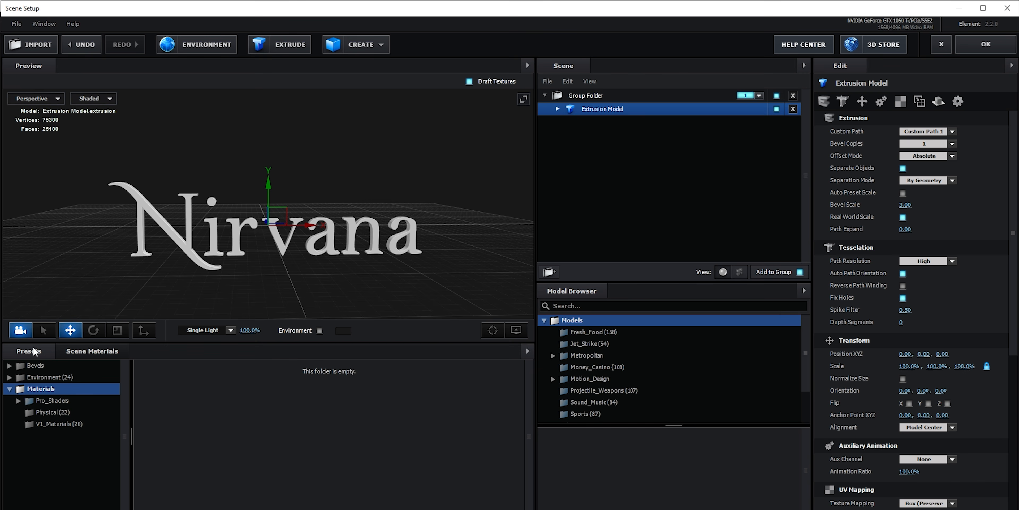
pyautogui.click(44, 368)
pyautogui.click(59, 378)
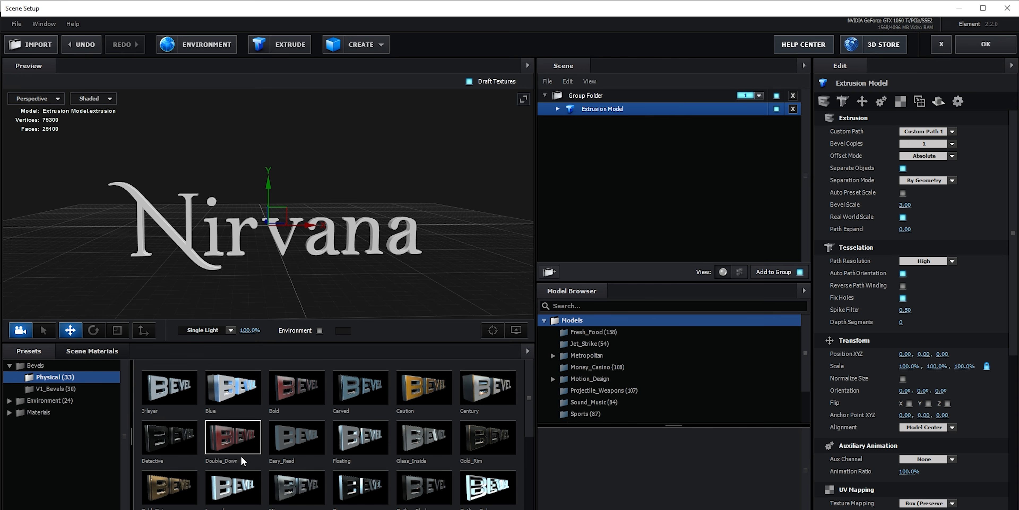
pyautogui.scroll(-3, 249, 460)
pyautogui.doubleClick(173, 429)
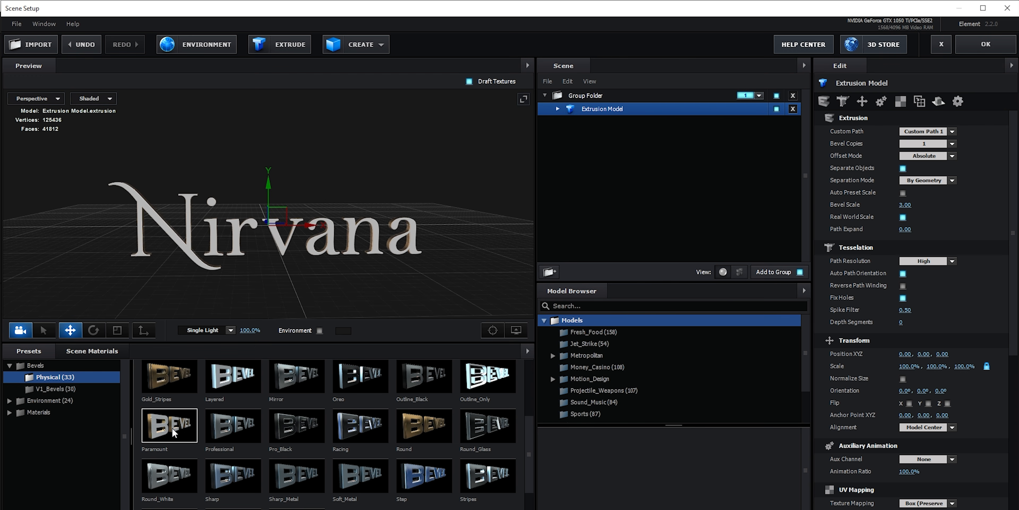
pyautogui.scroll(5, 179, 259)
pyautogui.moveTo(179, 257)
pyautogui.mouseDown()
pyautogui.moveTo(175, 286)
pyautogui.moveTo(124, 259)
pyautogui.moveTo(198, 263)
pyautogui.moveTo(183, 273)
pyautogui.mouseUp()
pyautogui.scroll(-5, 198, 263)
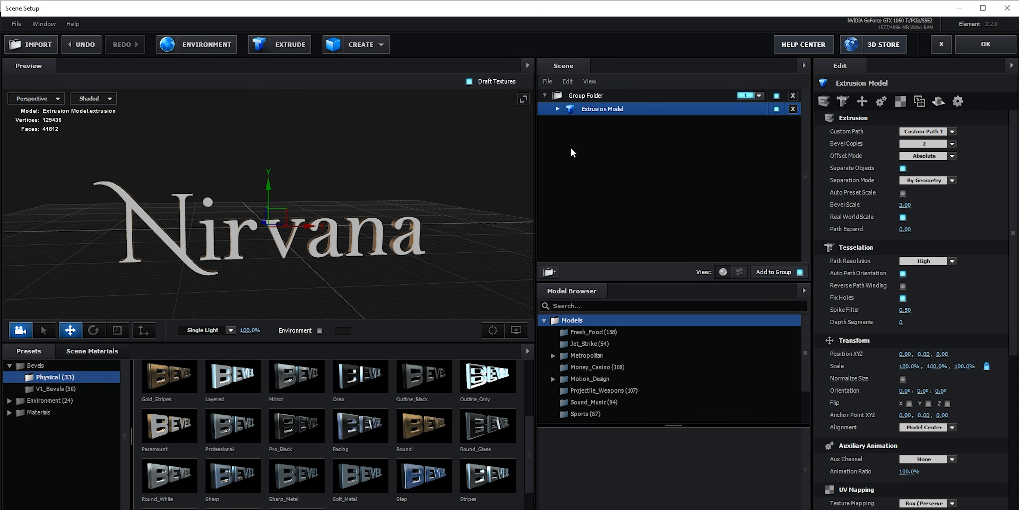
# - Apply the gold_grunge metal material from Pro_Shaders to Bevel 1 and inspect the textured lettering up close
pyautogui.click(614, 124)
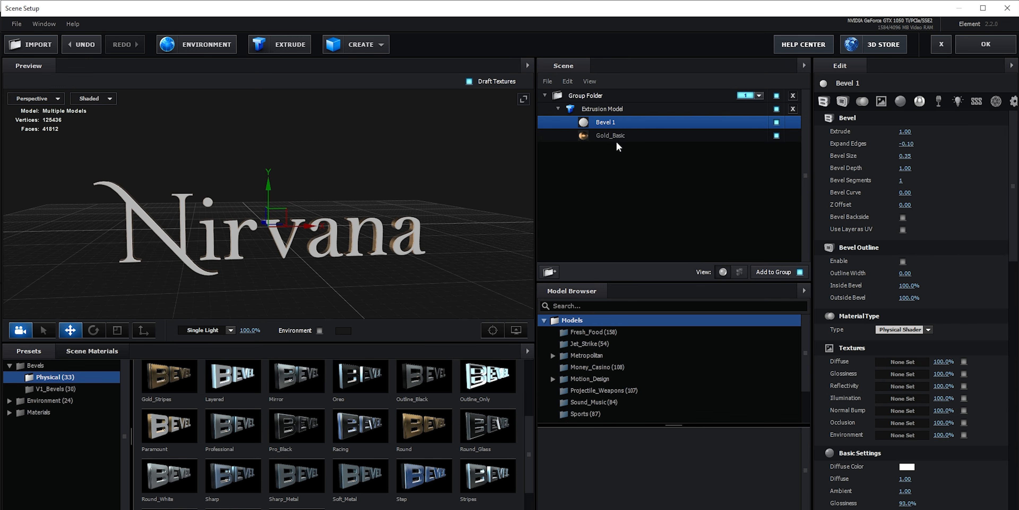
pyautogui.click(9, 412)
pyautogui.doubleClick(51, 400)
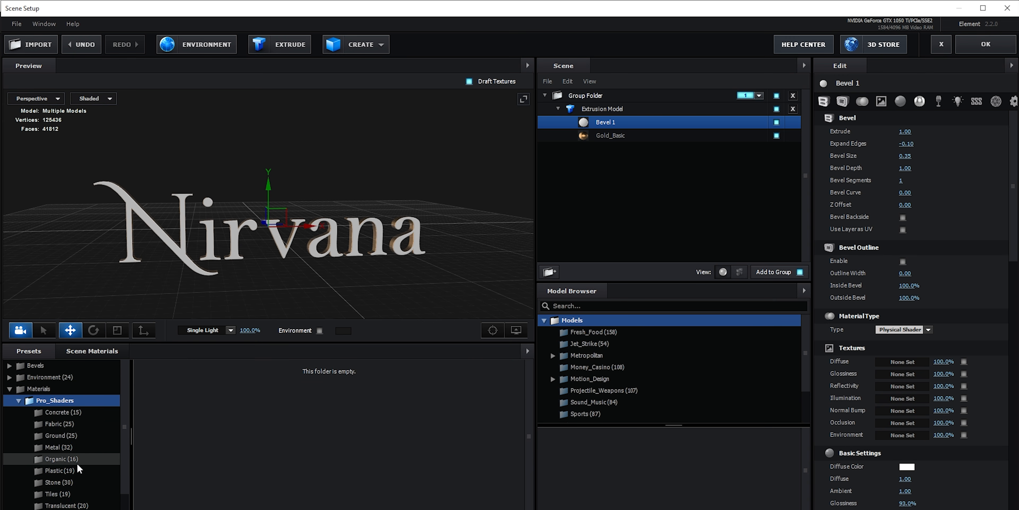
pyautogui.click(61, 447)
pyautogui.scroll(-1, 184, 458)
pyautogui.scroll(-1, 184, 458)
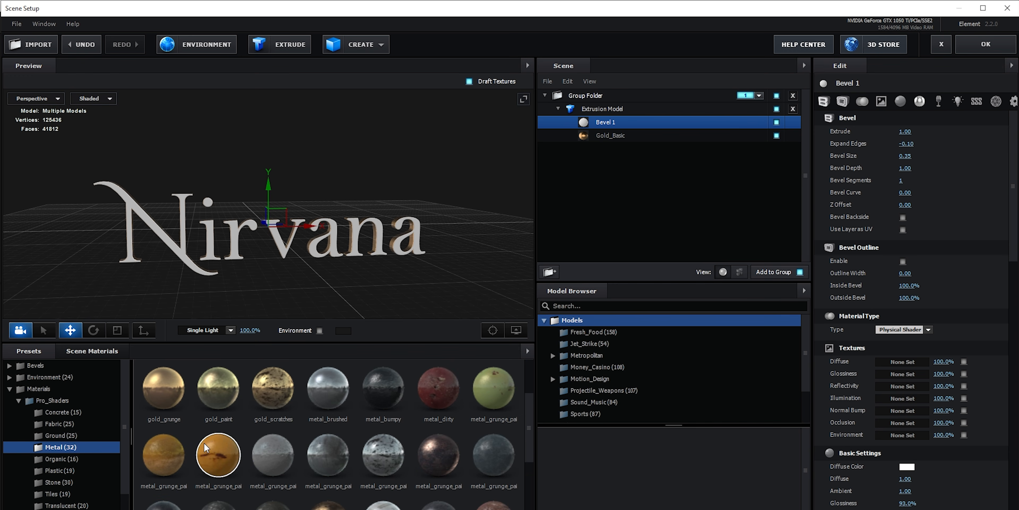
pyautogui.doubleClick(175, 400)
pyautogui.scroll(4, 336, 274)
pyautogui.moveTo(368, 274); pyautogui.dragTo(524, 250)
pyautogui.press('`')
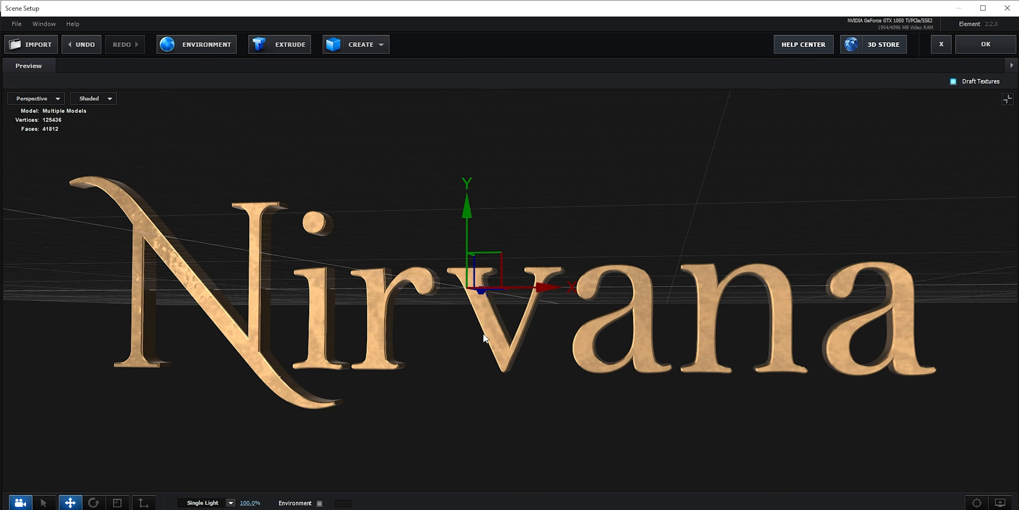
pyautogui.moveTo(484, 333); pyautogui.dragTo(340, 335)
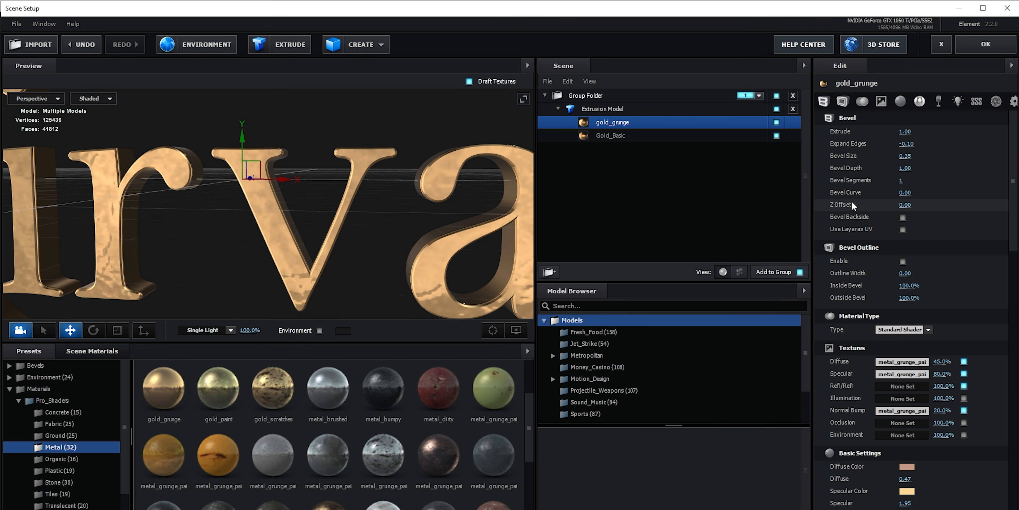
# - Load OPDET80.jpg from the golden-flowers-pattern-background folder as the gold_grunge material's Normal Bump texture
pyautogui.scroll(-8, 852, 202)
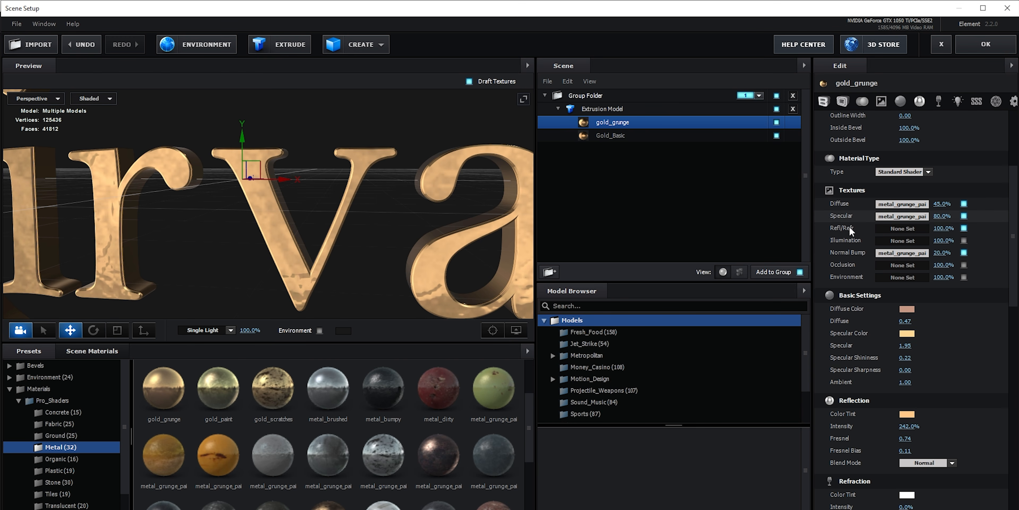
pyautogui.scroll(-1, 848, 225)
pyautogui.click(910, 238)
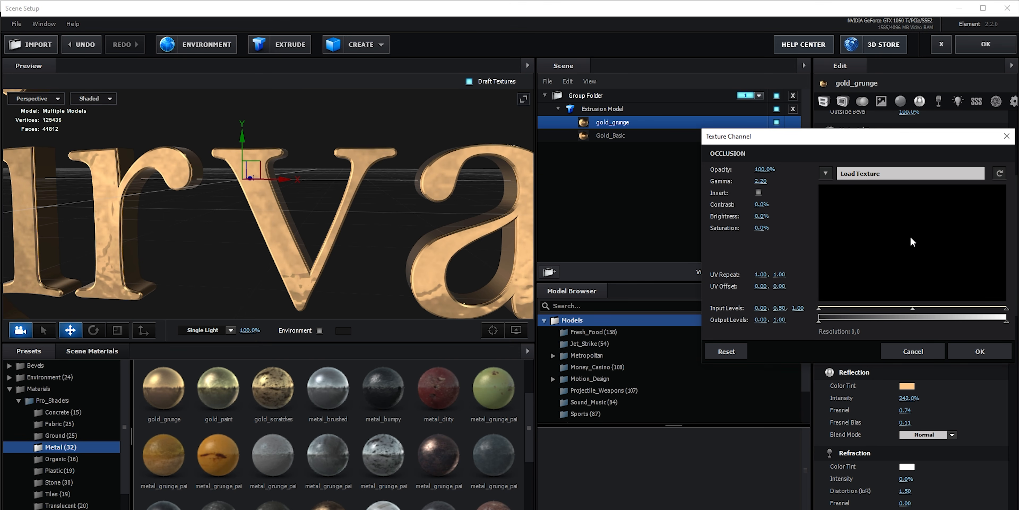
pyautogui.click(955, 350)
pyautogui.click(907, 229)
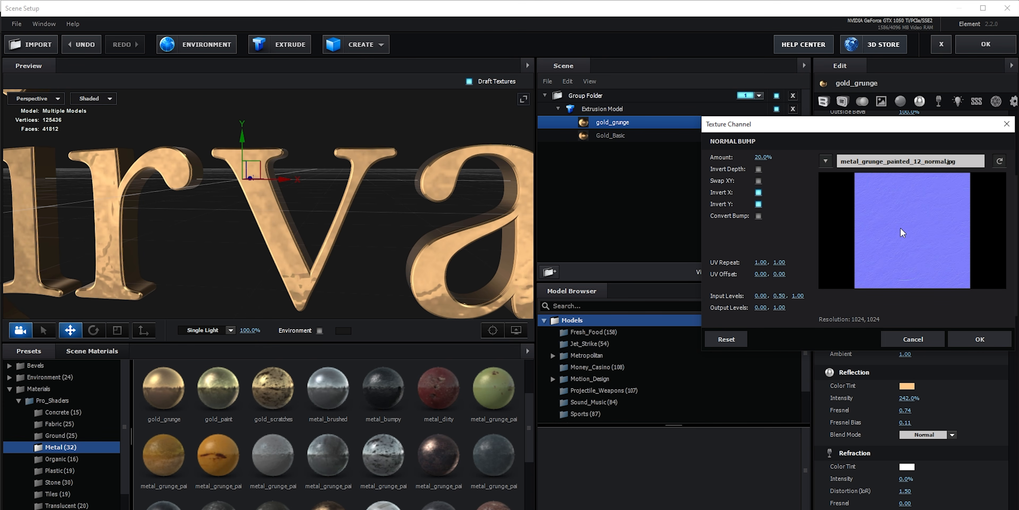
pyautogui.click(900, 164)
pyautogui.click(636, 230)
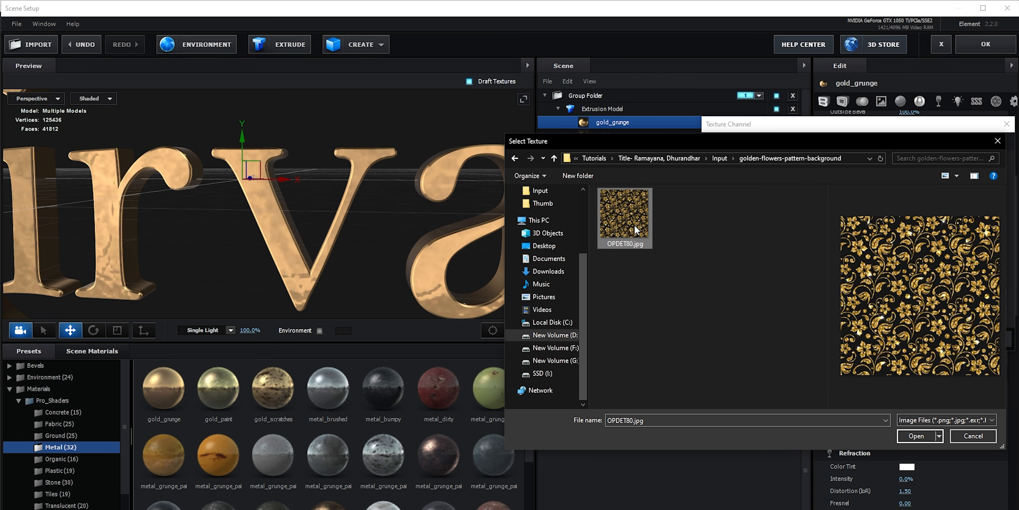
pyautogui.click(924, 437)
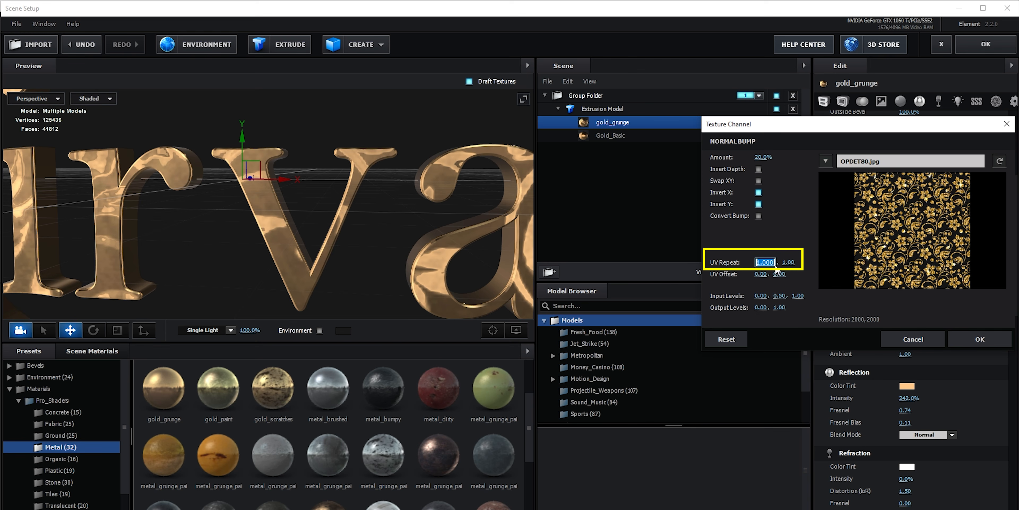
# - Set the normal bump texture's UV Repeat to 8.00 by 8.00
pyautogui.press('Return')
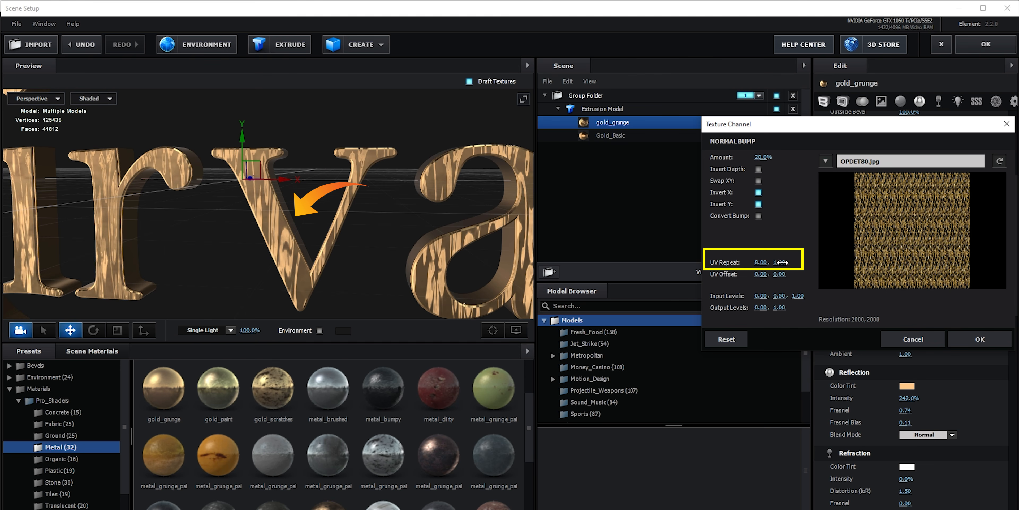
pyautogui.click(780, 262)
pyautogui.write('8')
pyautogui.press('Return')
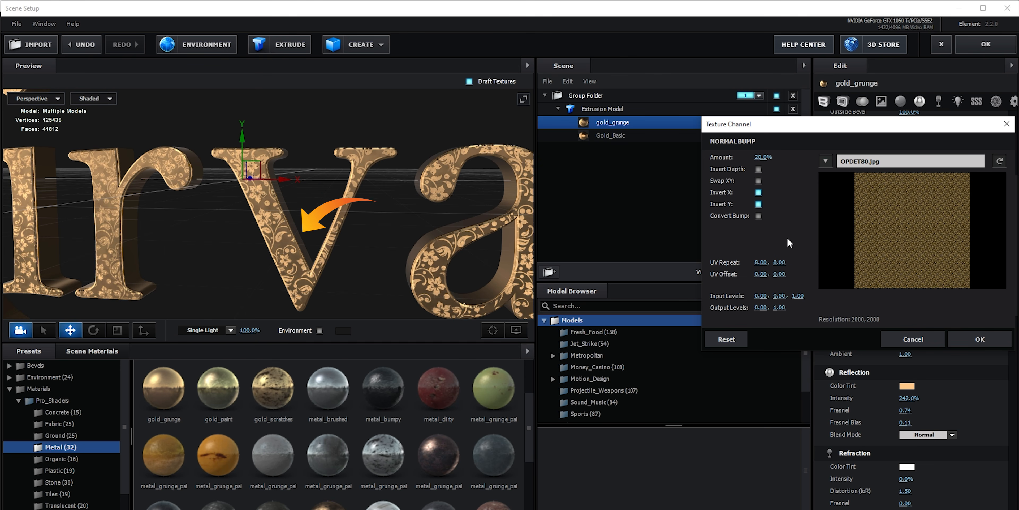
# - Enable Swap XY for the normal bump texture, set its amount to 30%, and apply the texture settings
pyautogui.click(758, 181)
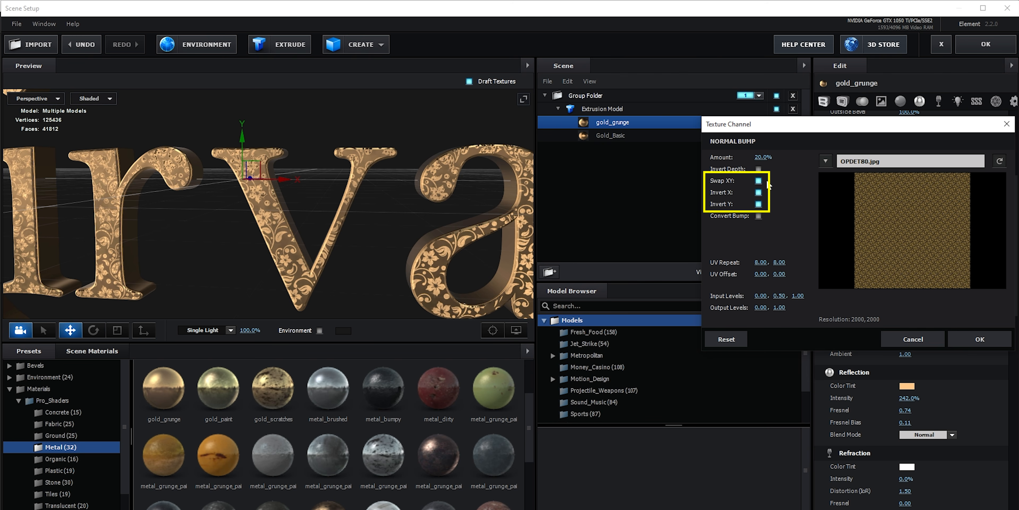
pyautogui.click(759, 169)
pyautogui.click(758, 169)
pyautogui.click(759, 216)
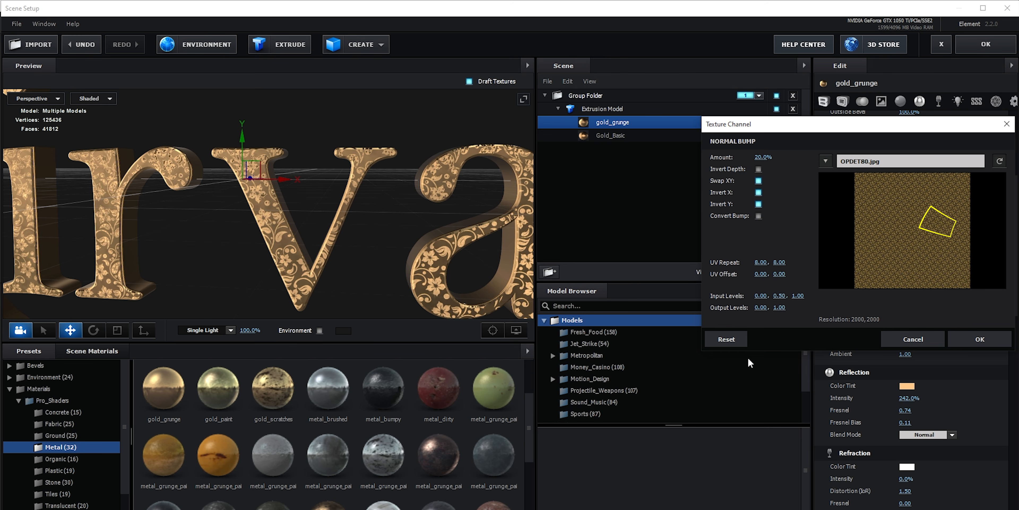
pyautogui.click(969, 344)
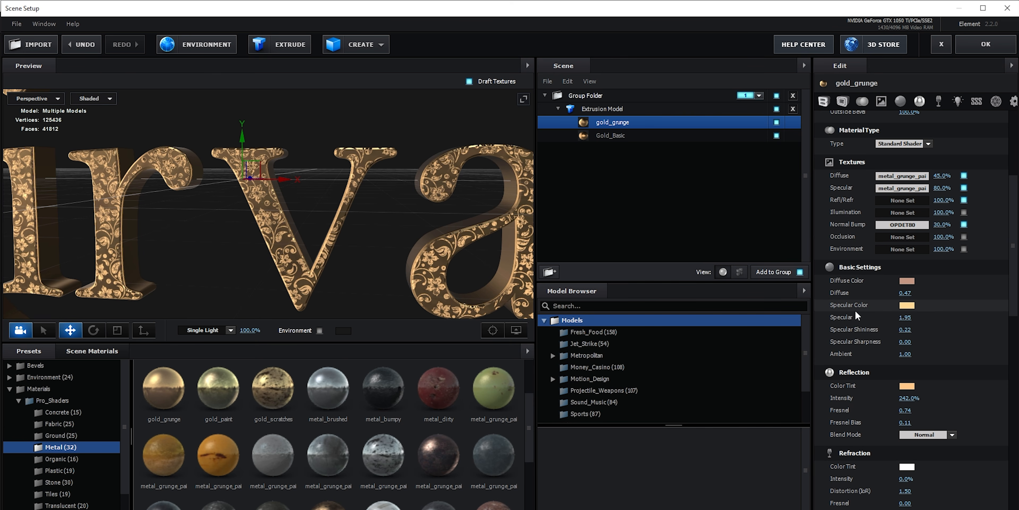
# - Set the gold_grunge reflection Fresnel to -0.64 and check the whole Nirvana lettering
pyautogui.scroll(-5, 857, 313)
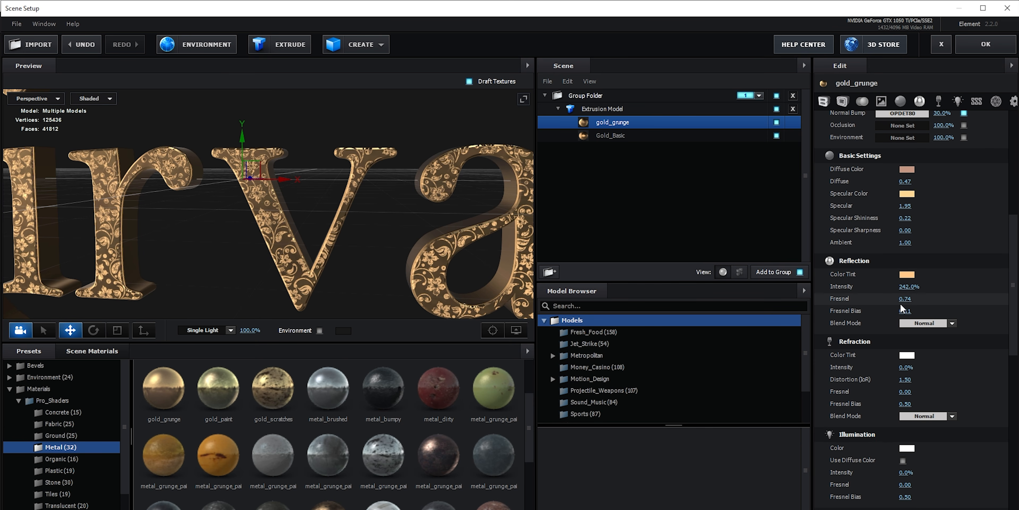
pyautogui.moveTo(905, 299)
pyautogui.mouseDown()
pyautogui.moveTo(939, 309)
pyautogui.moveTo(864, 313)
pyautogui.mouseUp()
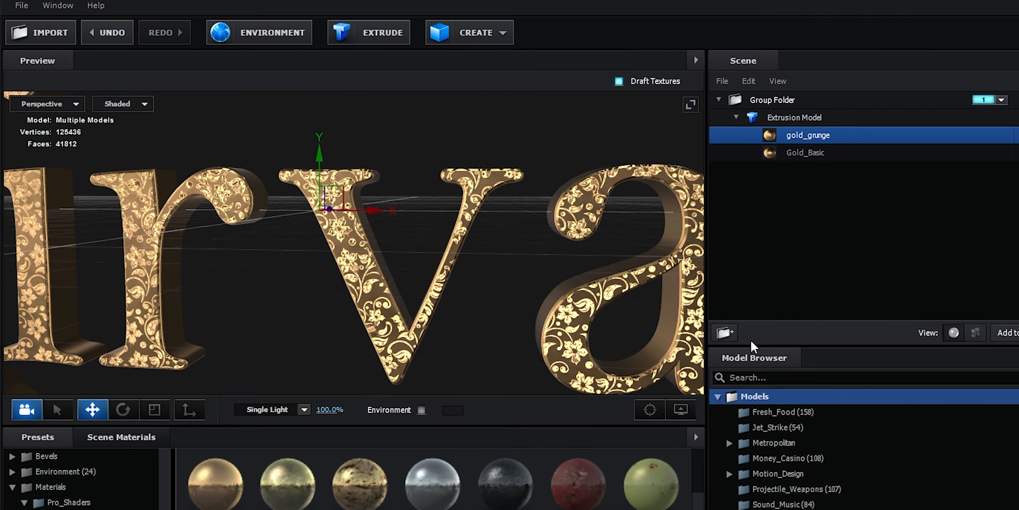
pyautogui.scroll(-5, 425, 256)
pyautogui.moveTo(425, 256); pyautogui.dragTo(285, 243)
pyautogui.moveTo(487, 362)
pyautogui.mouseDown()
pyautogui.moveTo(301, 364)
pyautogui.moveTo(490, 368)
pyautogui.mouseUp()
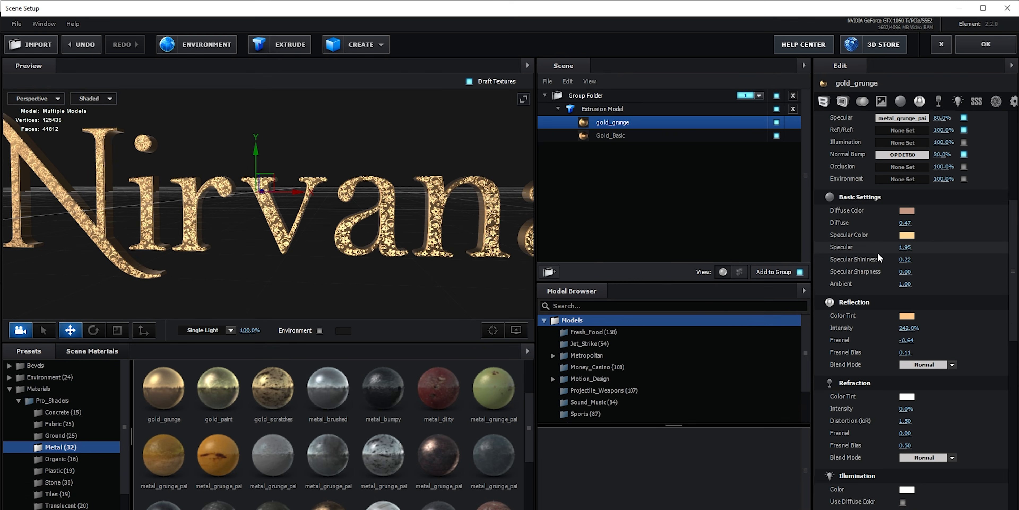
# - Raise the Normal Bump amount of the gold_grunge material to 100% and apply it
pyautogui.scroll(3, 877, 258)
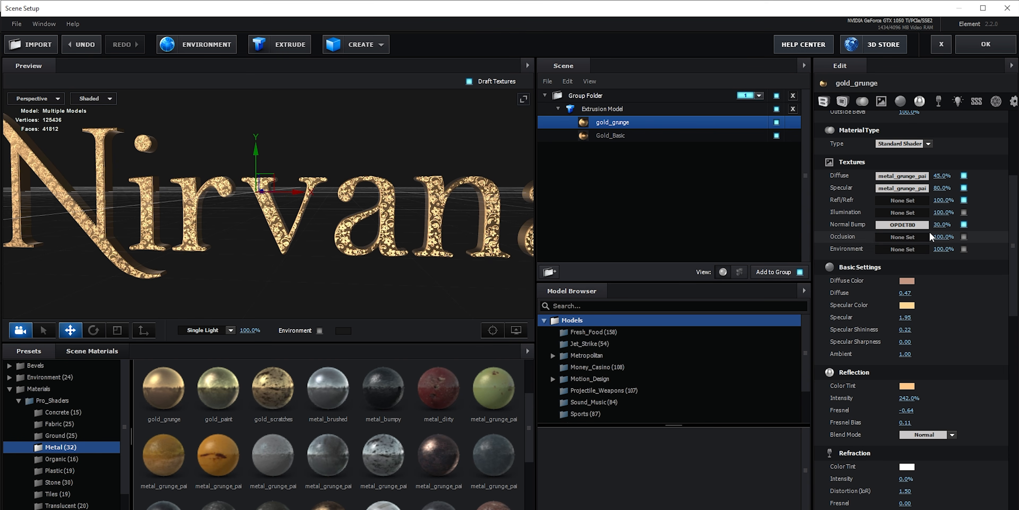
pyautogui.click(902, 224)
pyautogui.moveTo(757, 158); pyautogui.dragTo(766, 160)
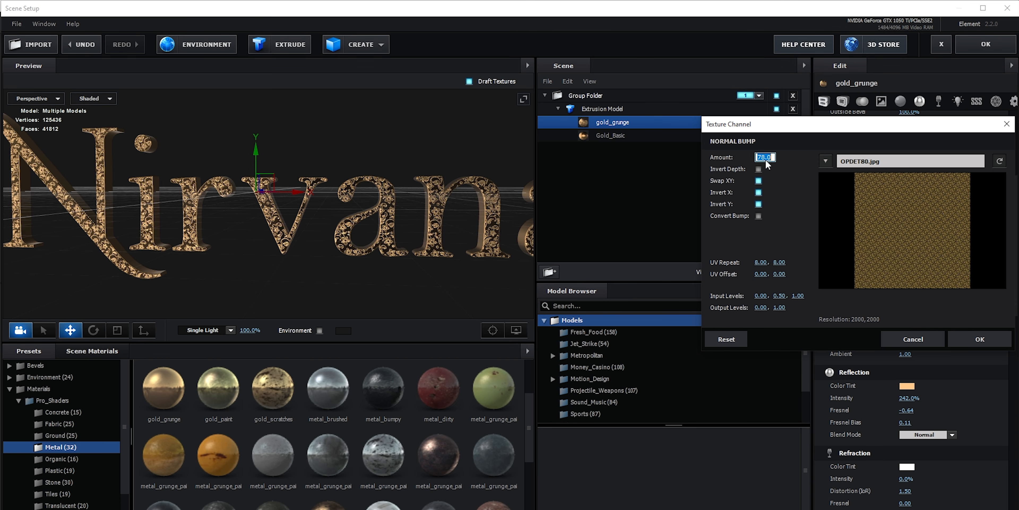
pyautogui.press('Return')
pyautogui.click(979, 339)
# - Examine the floral bump texture on the Nirvana letters in the enlarged preview from several angles and distances
pyautogui.click(523, 99)
pyautogui.scroll(5, 456, 258)
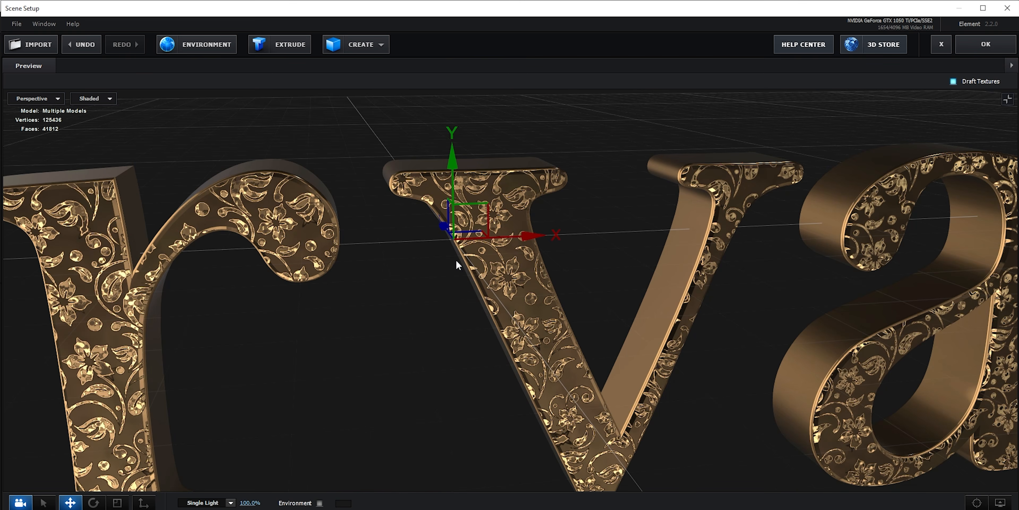
pyautogui.scroll(-3, 455, 258)
pyautogui.moveTo(456, 259); pyautogui.dragTo(357, 338)
pyautogui.scroll(4, 550, 348)
pyautogui.moveTo(550, 348); pyautogui.dragTo(466, 361)
pyautogui.press('x')
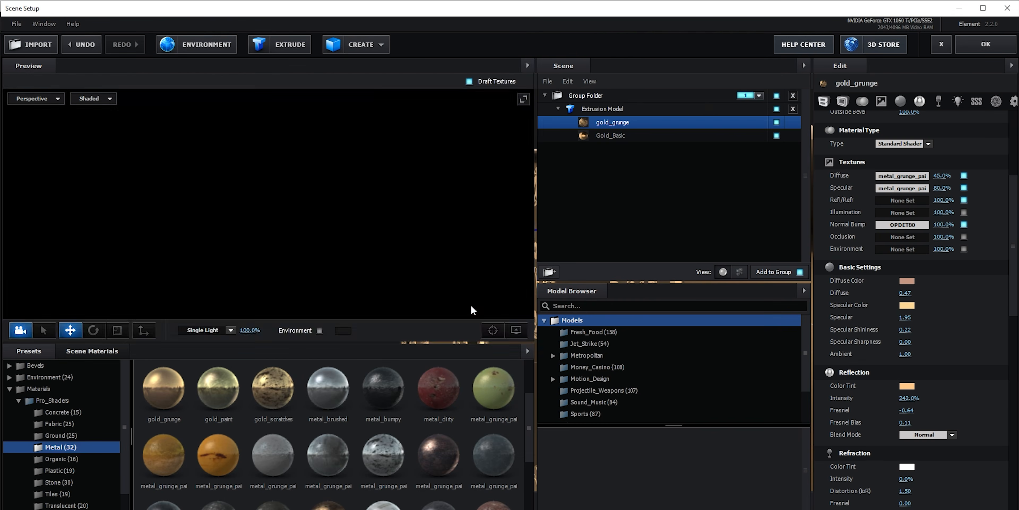
pyautogui.moveTo(322, 245); pyautogui.dragTo(353, 247)
pyautogui.scroll(-5, 336, 245)
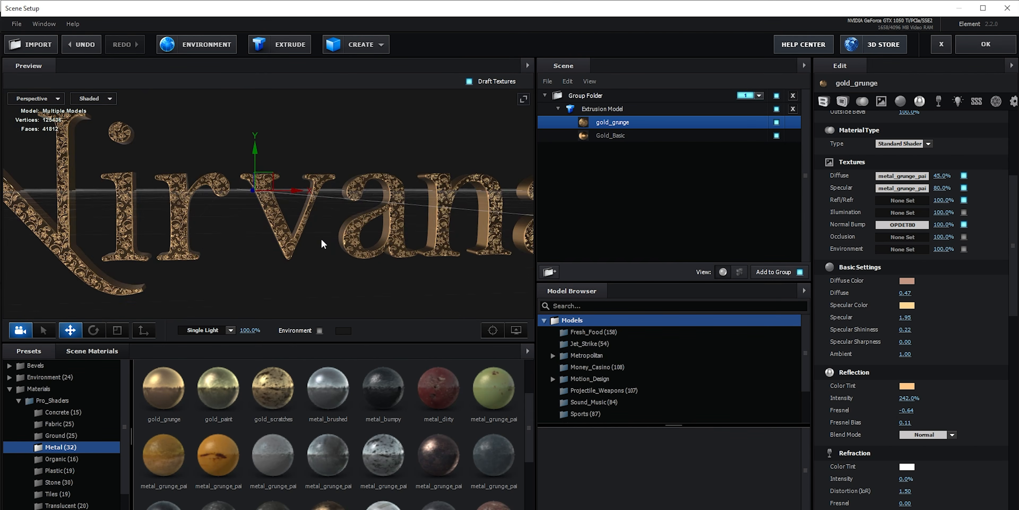
pyautogui.moveTo(275, 233); pyautogui.dragTo(304, 251, button='middle')
# - Apply the Element scene setup and check the rendered Nirvana title in the composition
pyautogui.click(977, 48)
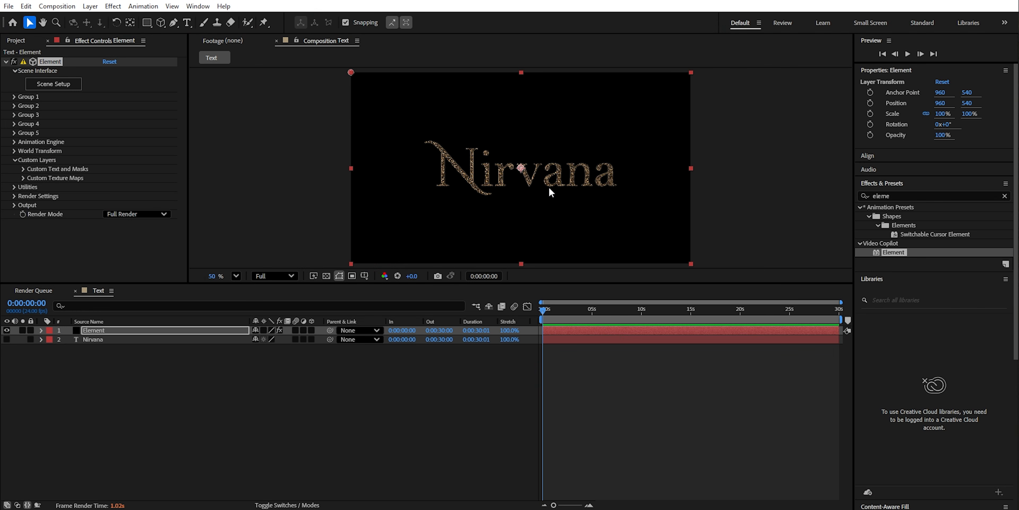
pyautogui.scroll(6, 550, 188)
pyautogui.scroll(-5, 549, 188)
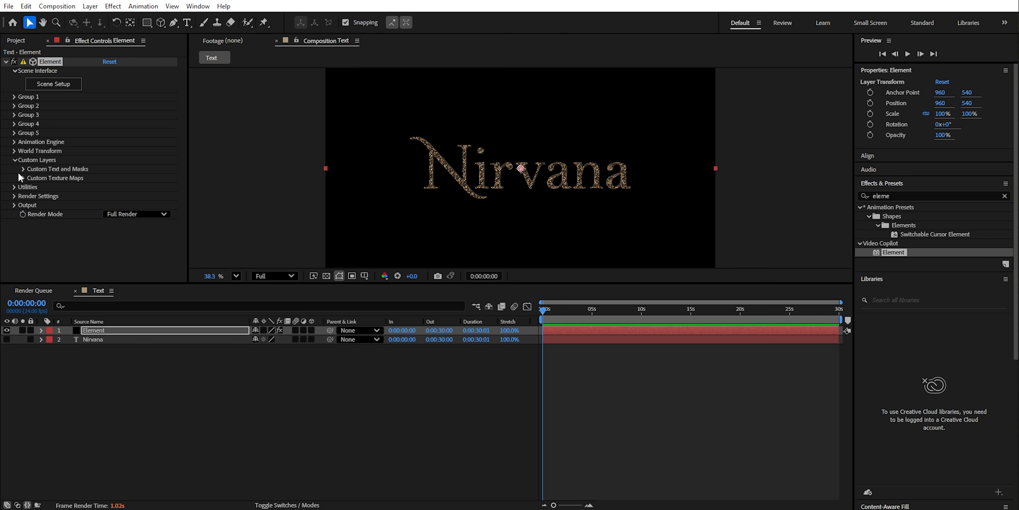
# - Expand the Element effect's World Transform settings and shorten the composition's work area to end at about 12 seconds
pyautogui.click(15, 160)
pyautogui.click(14, 152)
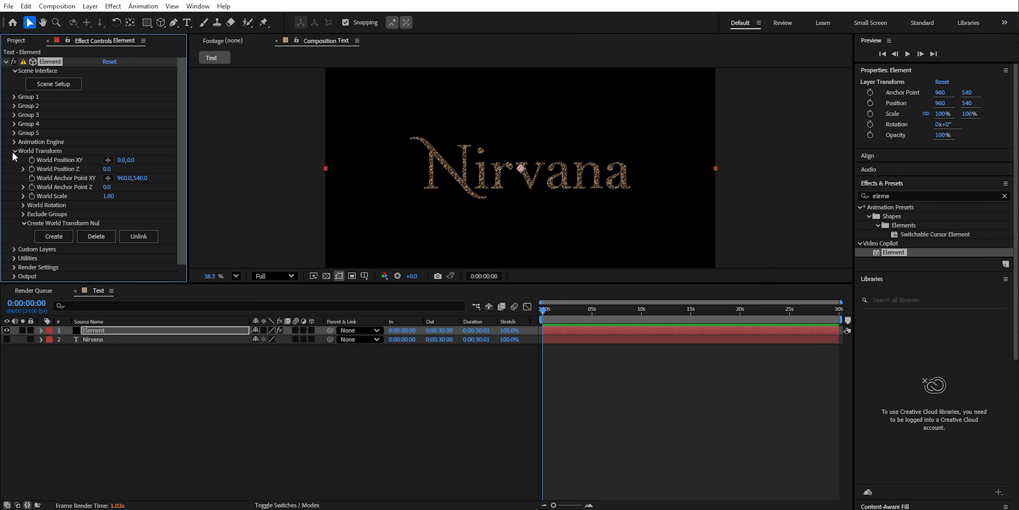
pyautogui.click(478, 321)
pyautogui.moveTo(541, 319); pyautogui.dragTo(424, 318)
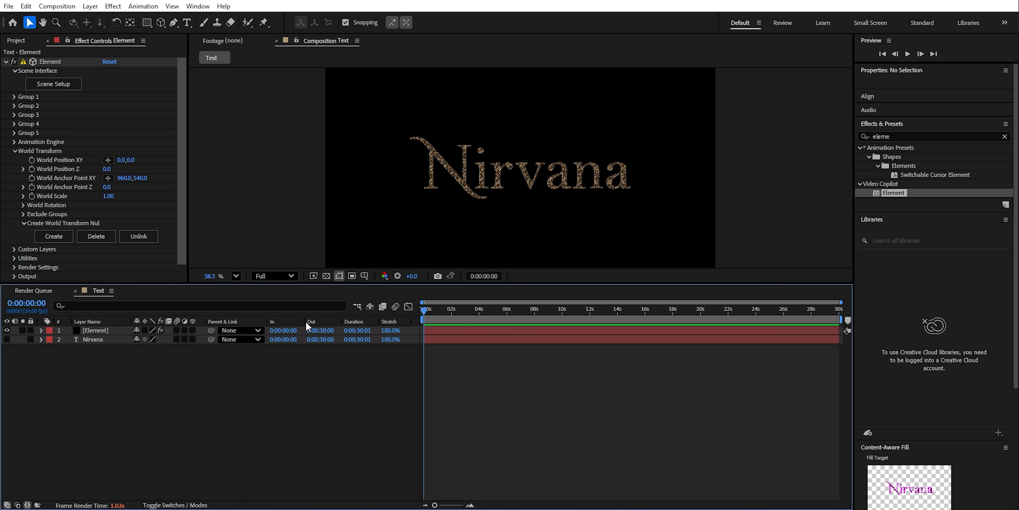
pyautogui.click(505, 324)
pyautogui.moveTo(841, 319); pyautogui.dragTo(590, 328)
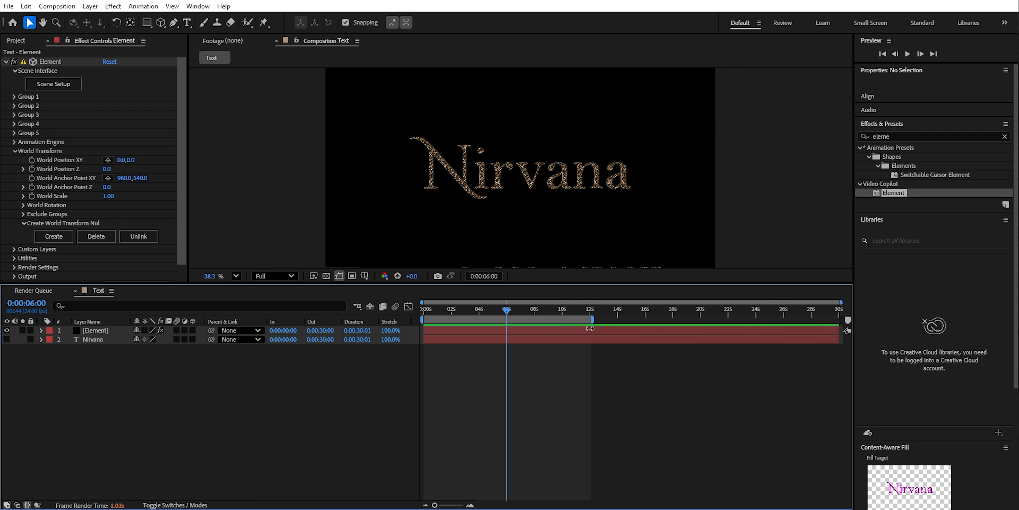
# - Add keyframes for World Position XY and World Position Z on the Element effect at 0:00:06:00
pyautogui.keyDown('alt'); pyautogui.scroll(5, 595, 322); pyautogui.keyUp('alt')
pyautogui.moveTo(533, 312); pyautogui.dragTo(526, 313)
pyautogui.moveTo(543, 320); pyautogui.dragTo(508, 314)
pyautogui.keyDown('alt'); pyautogui.scroll(-5, 558, 344); pyautogui.keyUp('alt')
pyautogui.keyDown('alt'); pyautogui.scroll(5, 519, 346); pyautogui.keyUp('alt')
pyautogui.keyDown('alt'); pyautogui.scroll(-5, 575, 357); pyautogui.keyUp('alt')
pyautogui.click(32, 169)
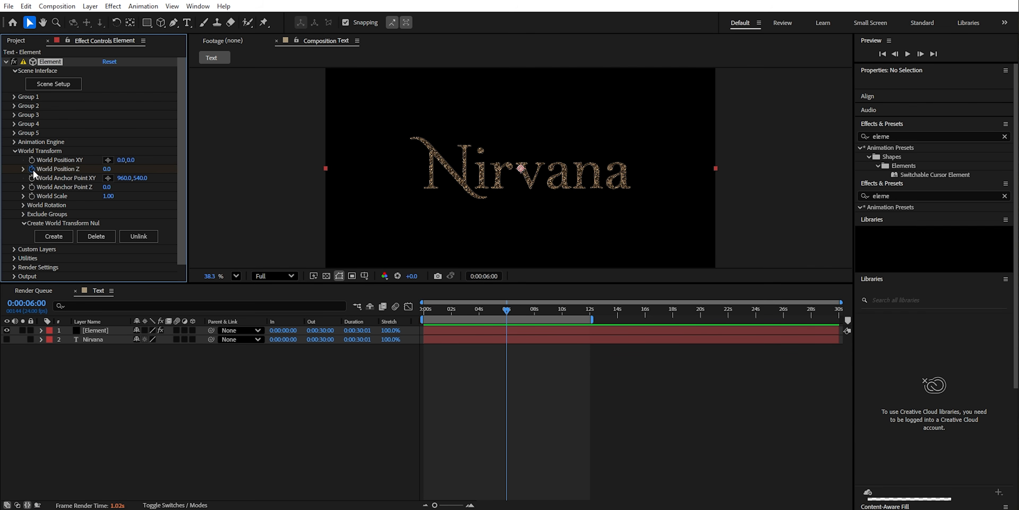
pyautogui.click(32, 160)
pyautogui.scroll(-1, 451, 203)
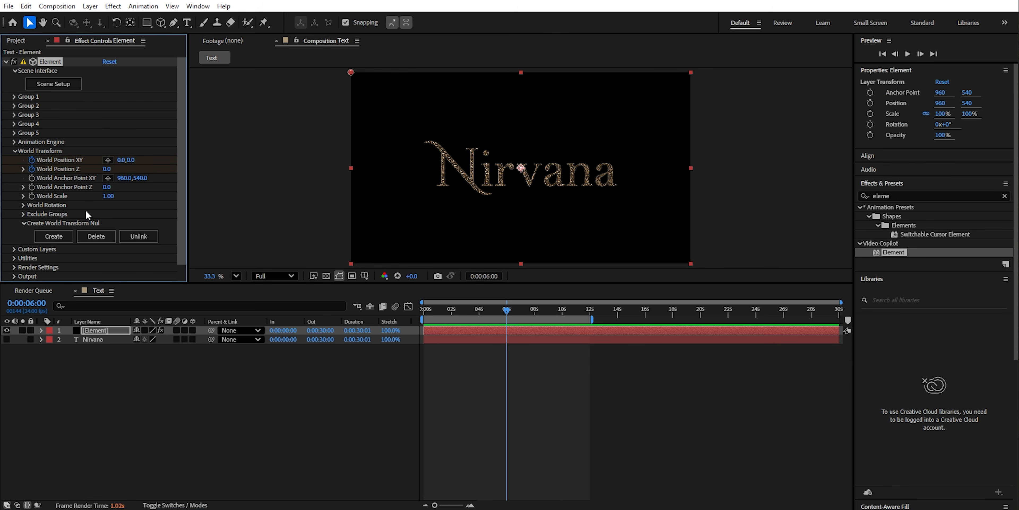
# - At 0:00:00:00, set World Position Z to -2470 and World Position XY to 0, -30, and reveal the layer's keyframes
pyautogui.moveTo(508, 313); pyautogui.dragTo(464, 319)
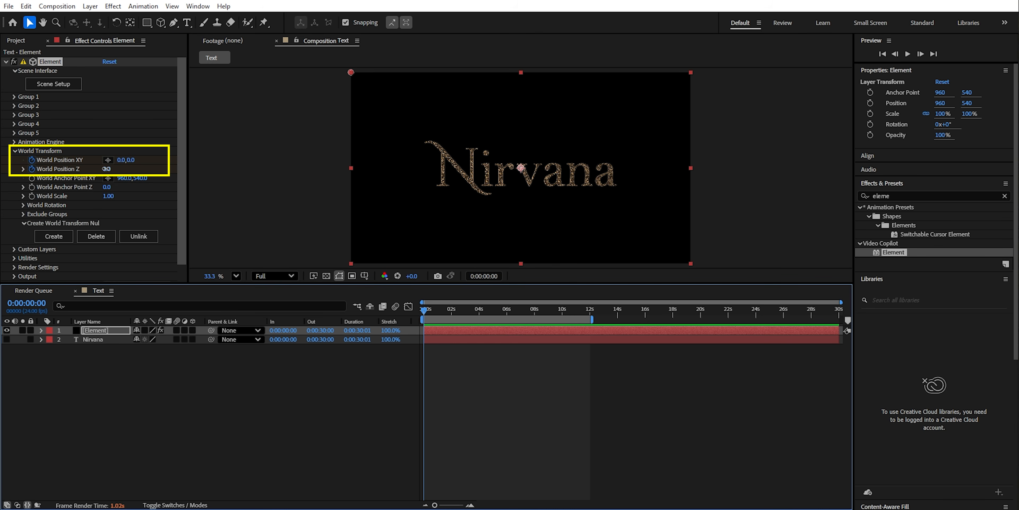
pyautogui.moveTo(107, 170)
pyautogui.mouseDown()
pyautogui.moveTo(138, 173)
pyautogui.moveTo(2, 183)
pyautogui.mouseUp()
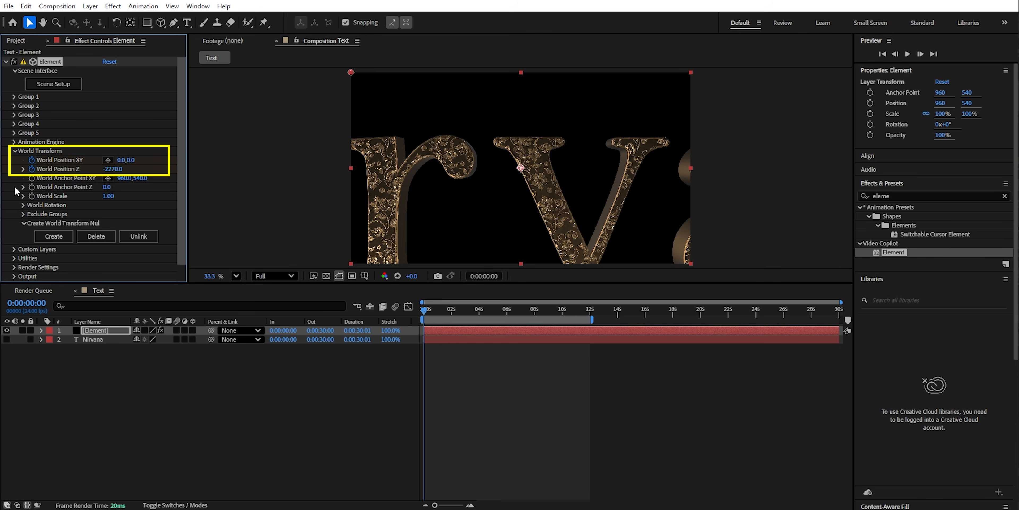
pyautogui.moveTo(113, 171)
pyautogui.mouseDown()
pyautogui.moveTo(75, 172)
pyautogui.moveTo(142, 174)
pyautogui.moveTo(99, 178)
pyautogui.moveTo(108, 178)
pyautogui.mouseUp()
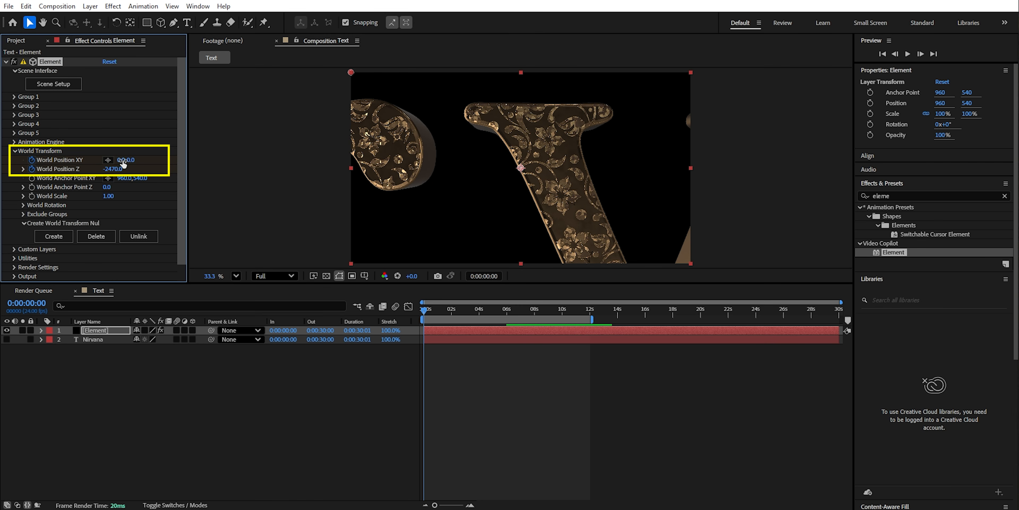
pyautogui.moveTo(124, 163); pyautogui.dragTo(113, 166)
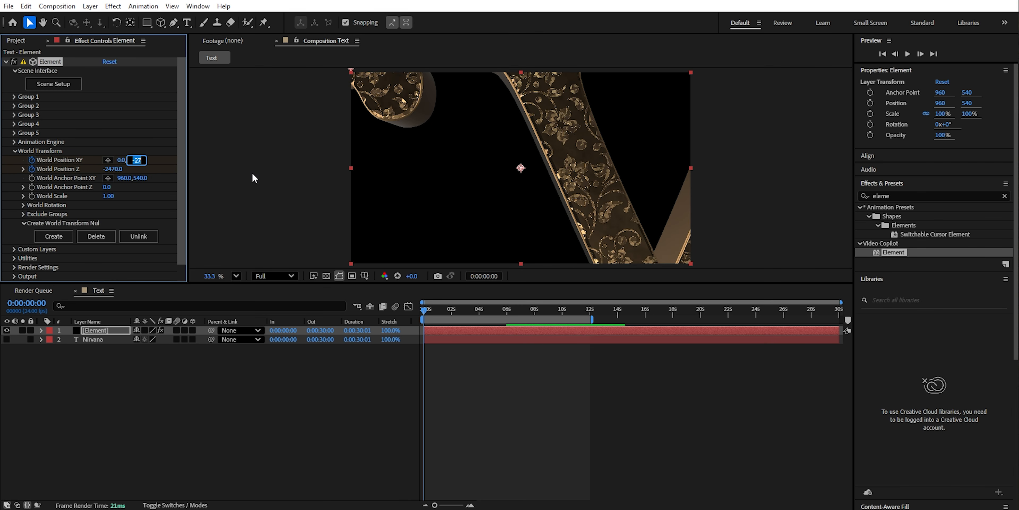
pyautogui.write('-30')
pyautogui.press('Return')
pyautogui.press('u')
# - Try a World Position Z of -990 on the starting keyframe
pyautogui.moveTo(474, 308); pyautogui.dragTo(422, 311)
pyautogui.moveTo(113, 169); pyautogui.dragTo(208, 184)
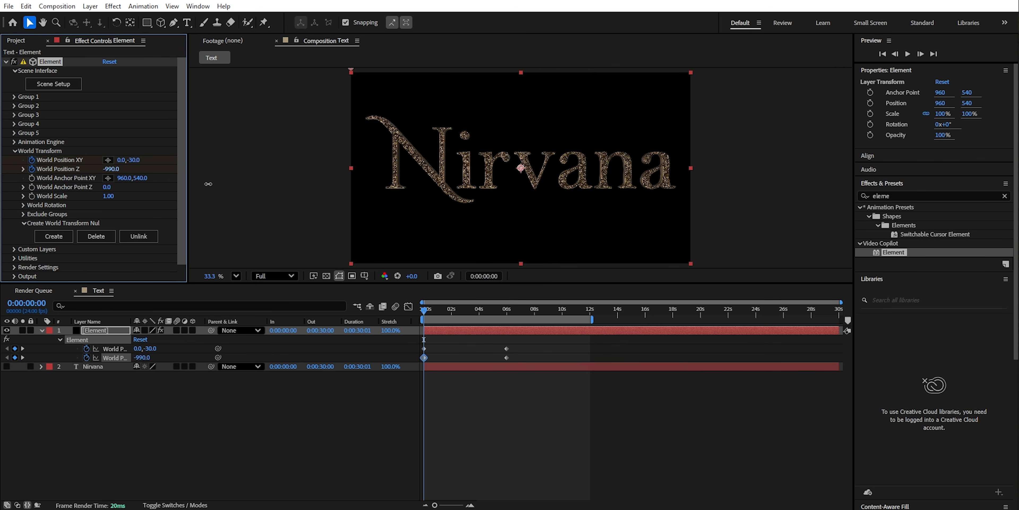
# - Play back the title animation in the maximized composition view at Fit magnification, and return to 0:00:06:00
pyautogui.press('space')
pyautogui.press('`')
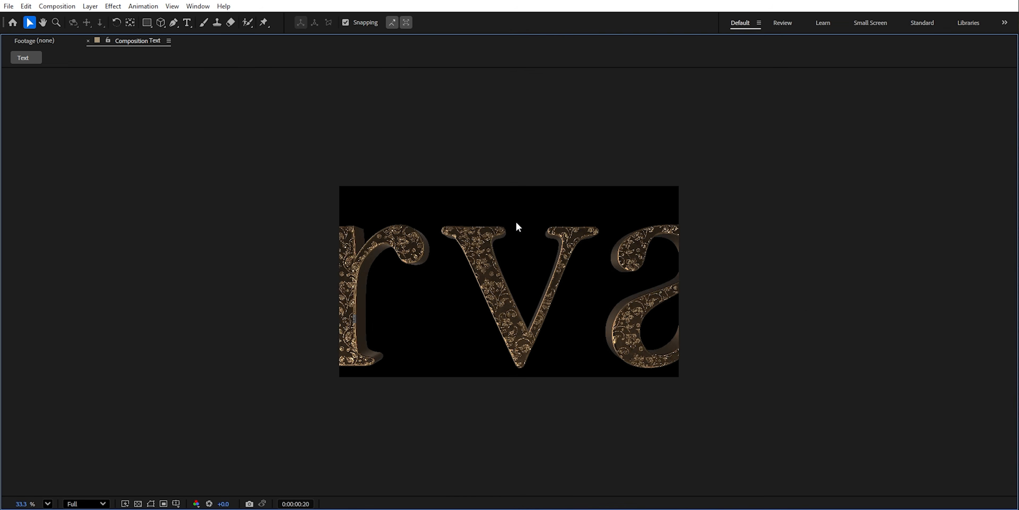
pyautogui.click(47, 503)
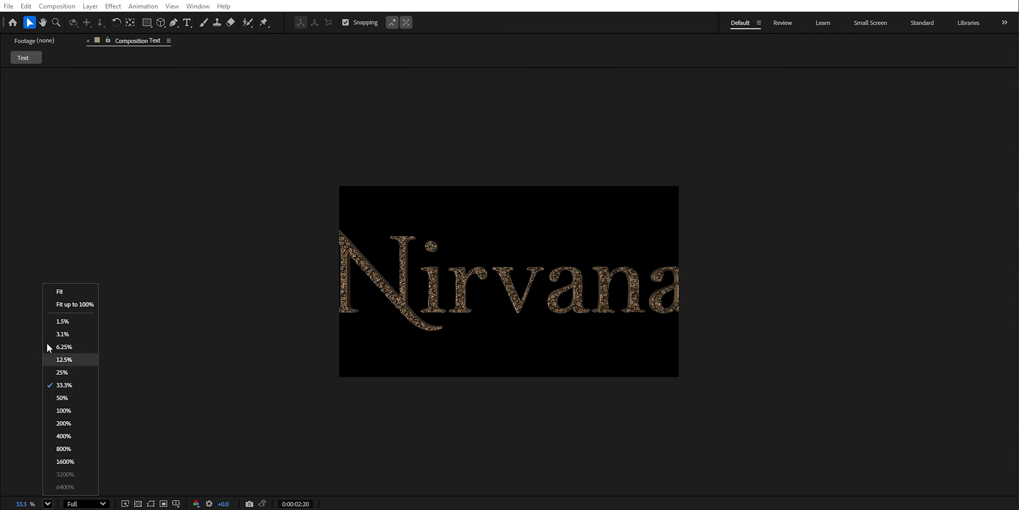
pyautogui.click(59, 292)
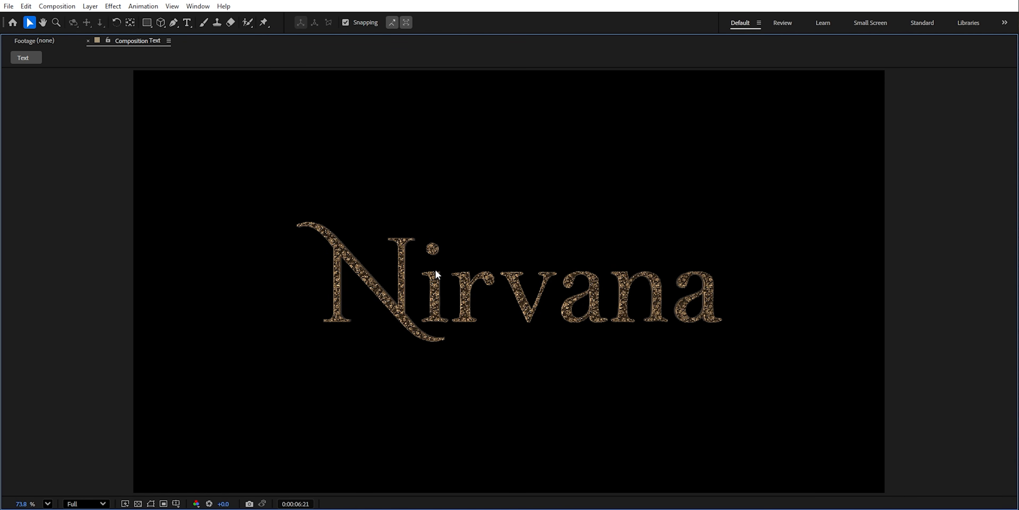
pyautogui.press('`')
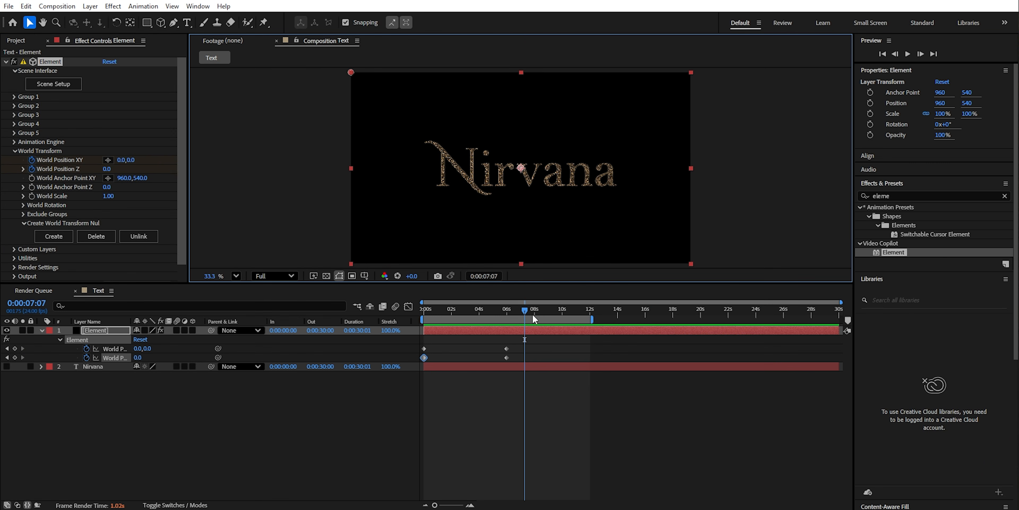
pyautogui.click(509, 313)
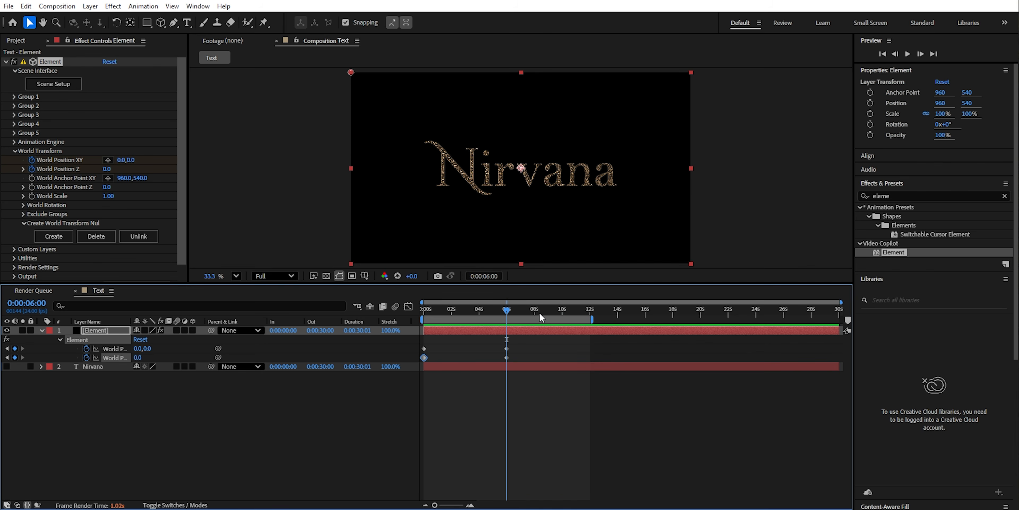
# - Set World Position Z to 80 on a keyframe at 0:00:12:00 and end the work area at 0:00:06:00
pyautogui.moveTo(107, 169); pyautogui.dragTo(107, 170)
pyautogui.click(142, 169)
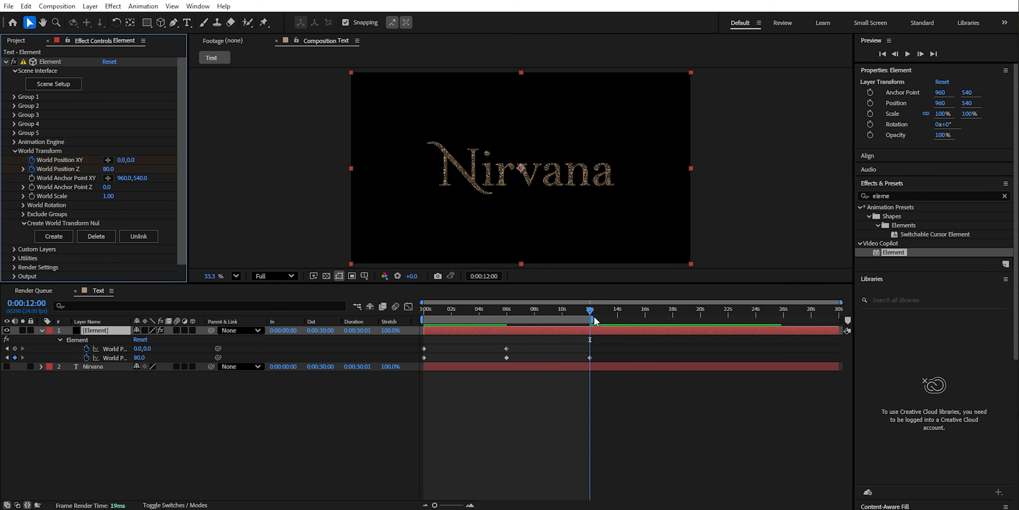
pyautogui.click(513, 317)
pyautogui.moveTo(588, 320); pyautogui.dragTo(509, 320)
pyautogui.click(439, 309)
# - Enable Multi-Object in the Particle Look settings of Group 1 on the Element effect
pyautogui.click(15, 150)
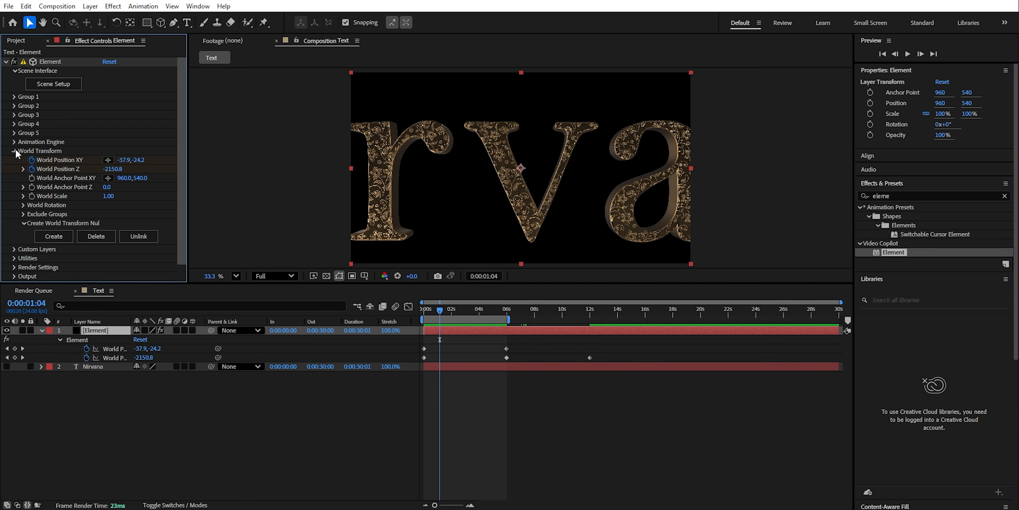
pyautogui.moveTo(435, 313); pyautogui.dragTo(403, 314)
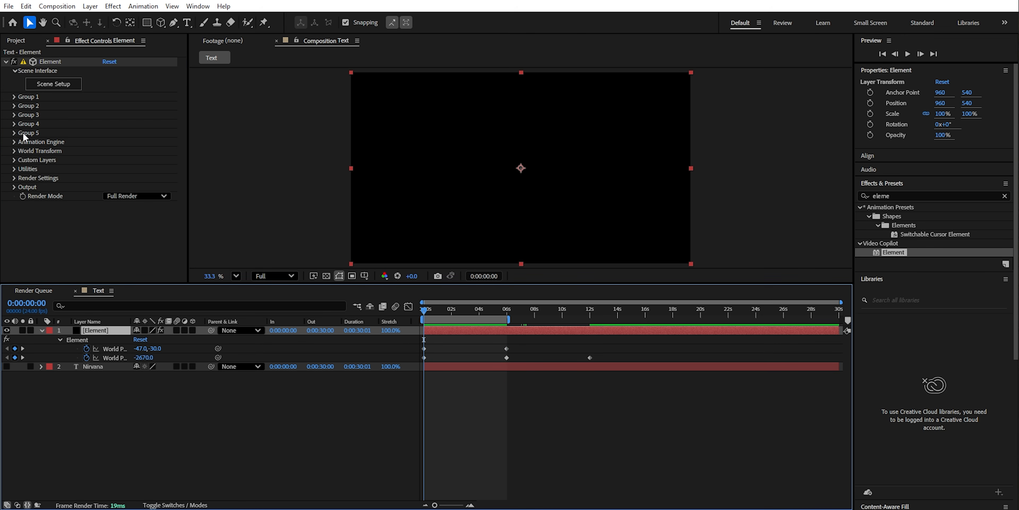
pyautogui.click(15, 98)
pyautogui.click(22, 125)
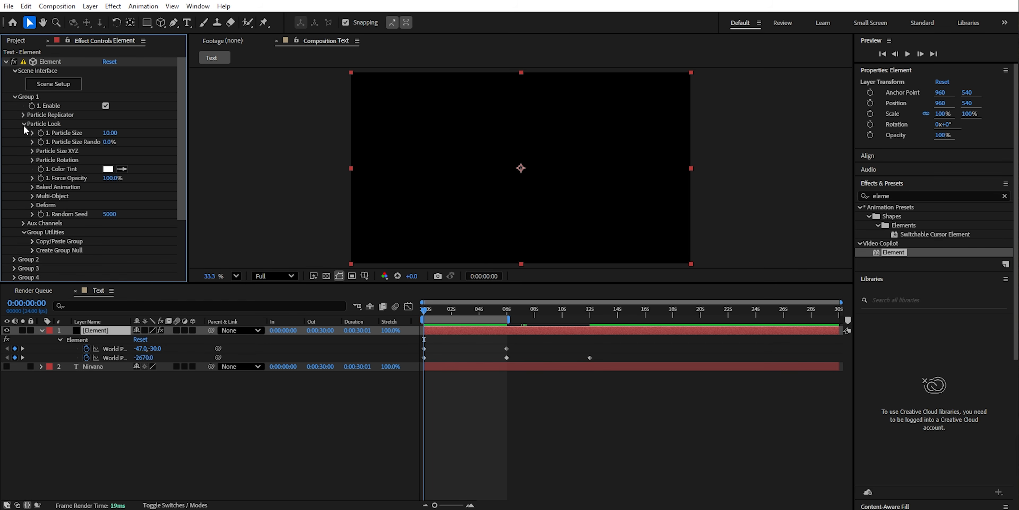
pyautogui.click(32, 196)
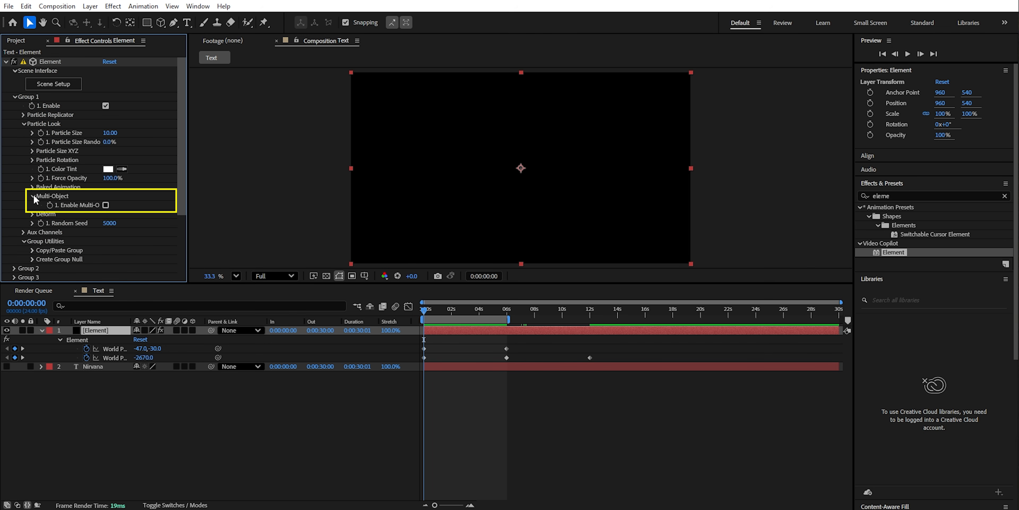
pyautogui.click(105, 205)
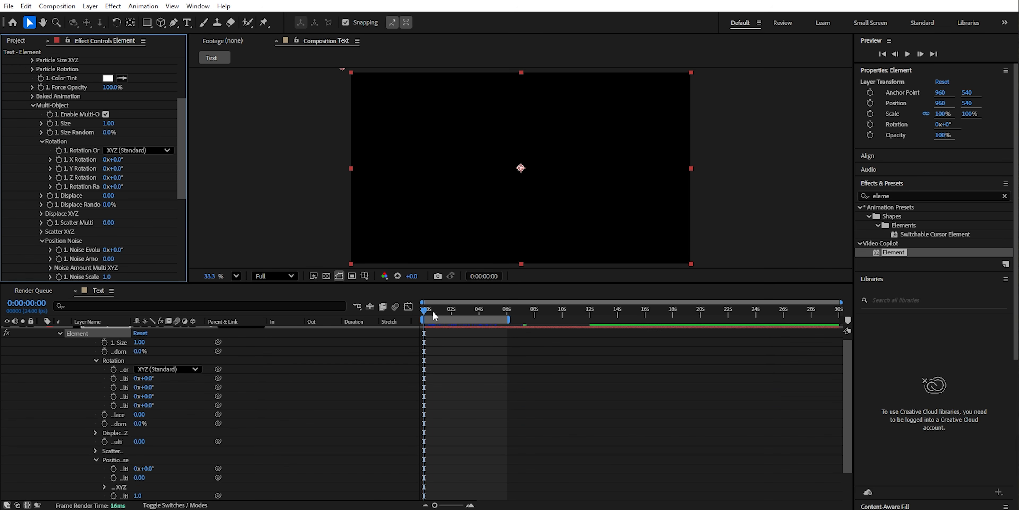
# - Add keyframes at 0:00:06:00 for Multi-Object X Rotation, Y Rotation, Rotation Random and Displace, and reveal all the layer's keyframes at the start
pyautogui.moveTo(443, 307); pyautogui.dragTo(507, 317)
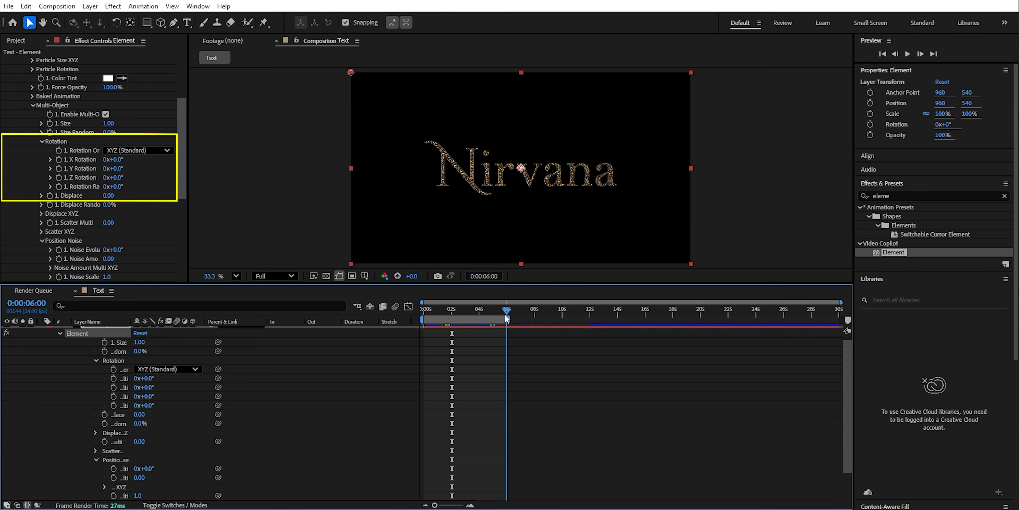
pyautogui.click(59, 186)
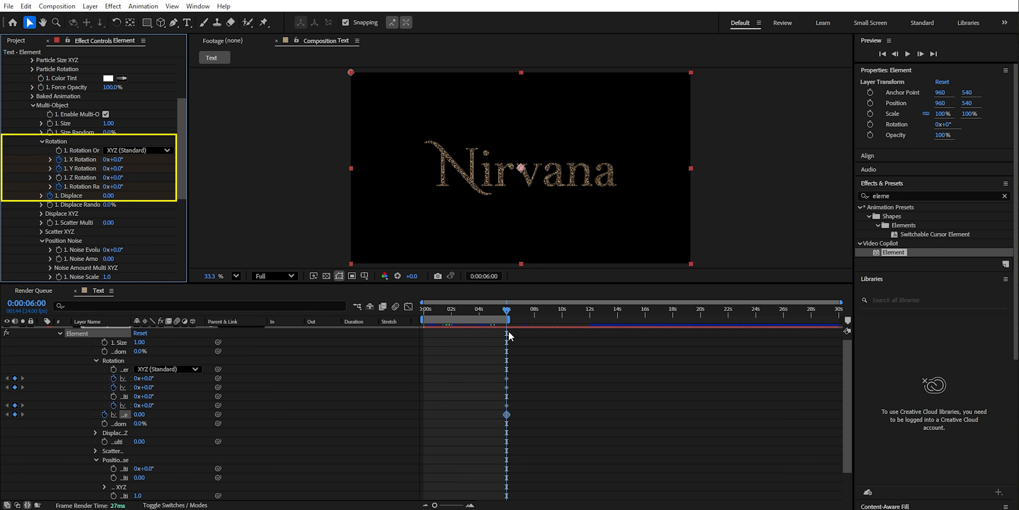
pyautogui.moveTo(502, 310); pyautogui.dragTo(422, 312)
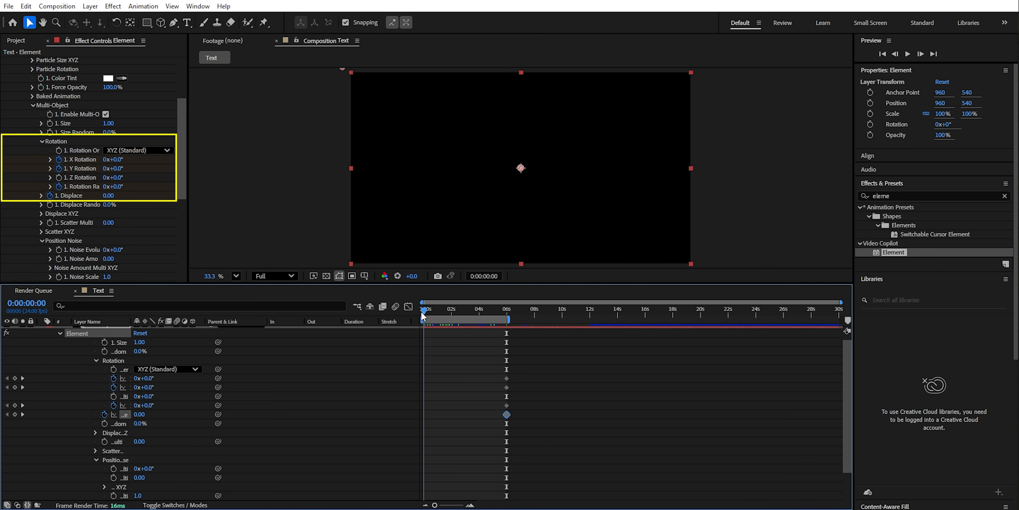
pyautogui.scroll(-5, 84, 235)
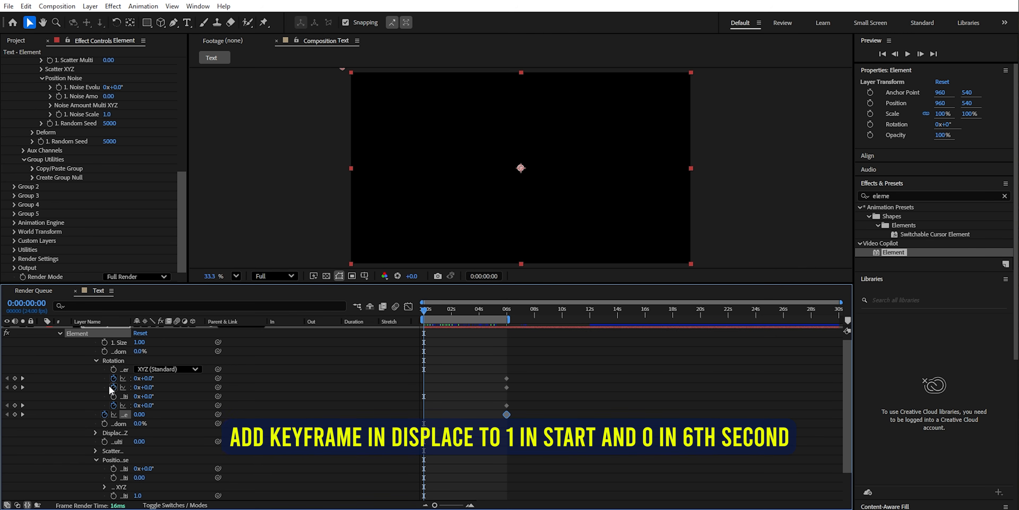
pyautogui.scroll(1, 109, 388)
pyautogui.press('u')
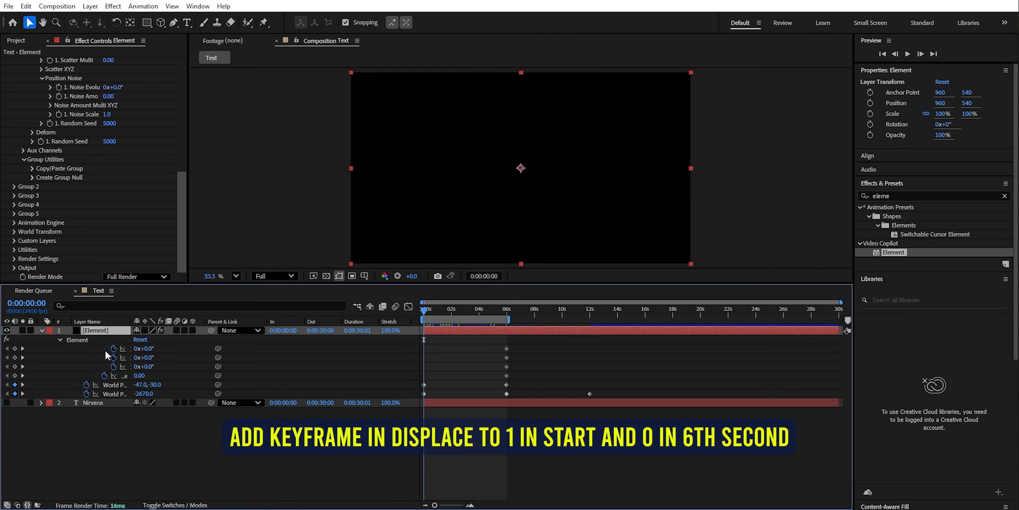
# - At 0:00:00:00, set World Position XY to -98, -58, World Position Z to -2150 and Multi-Object Y Rotation to -50°
pyautogui.keyDown('shift'); pyautogui.moveTo(147, 393); pyautogui.dragTo(169, 393); pyautogui.keyUp('shift')
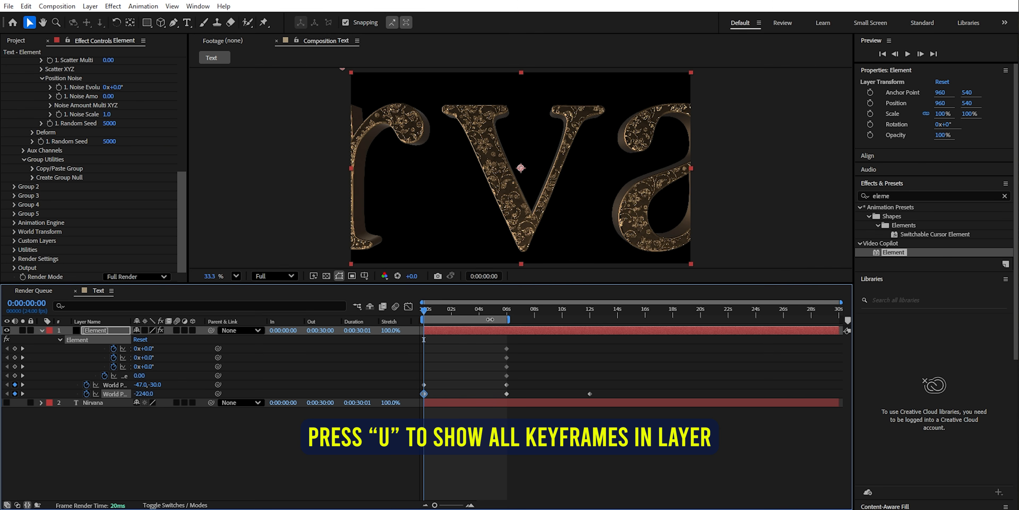
pyautogui.scroll(6, 94, 188)
pyautogui.moveTo(120, 203); pyautogui.dragTo(99, 229)
pyautogui.click(118, 202)
pyautogui.write('-50')
pyautogui.press('Return')
pyautogui.click(118, 211)
pyautogui.write('50')
pyautogui.press('Return')
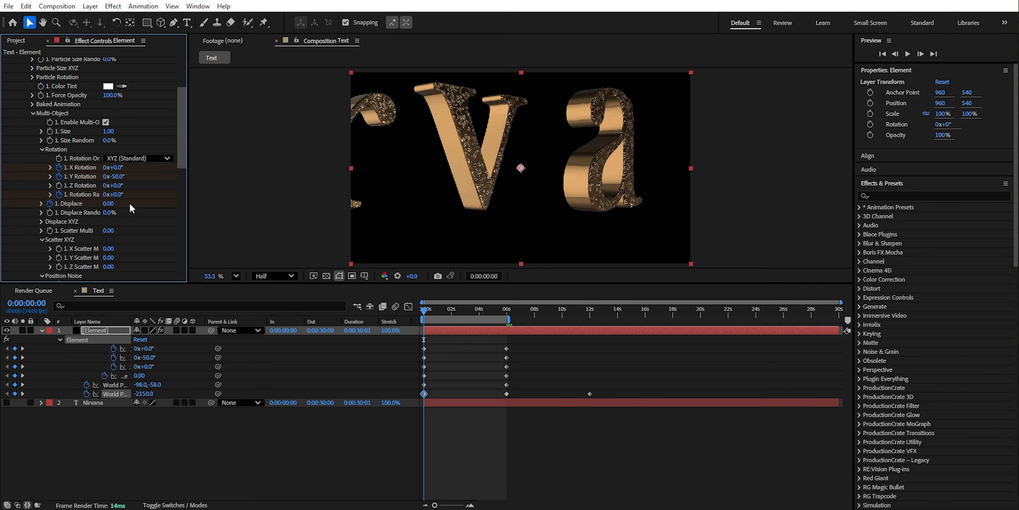
# - Add a starting keyframe for Multi-Object Z Scatter with a value of -10
pyautogui.click(58, 268)
pyautogui.moveTo(111, 271); pyautogui.dragTo(2, 268)
pyautogui.click(110, 266)
pyautogui.write('-10')
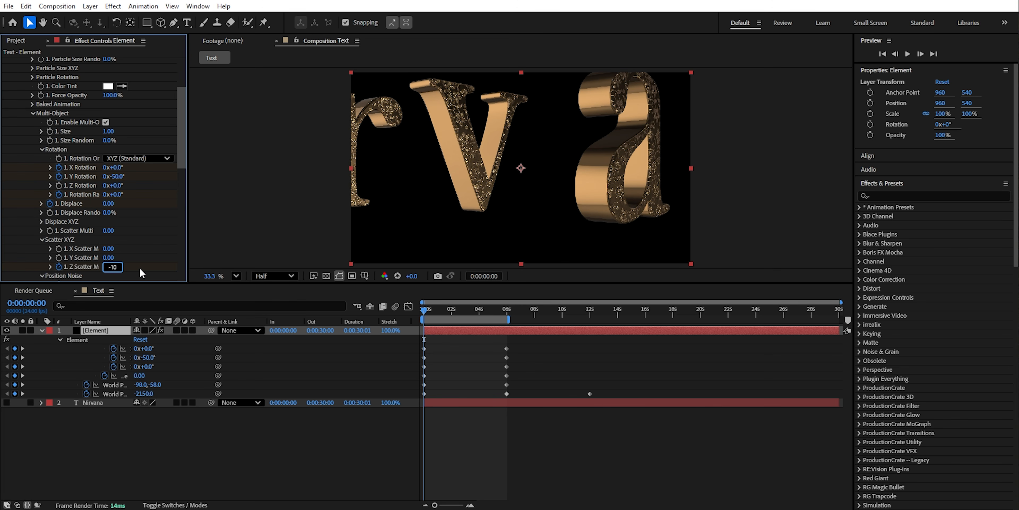
pyautogui.press('Return')
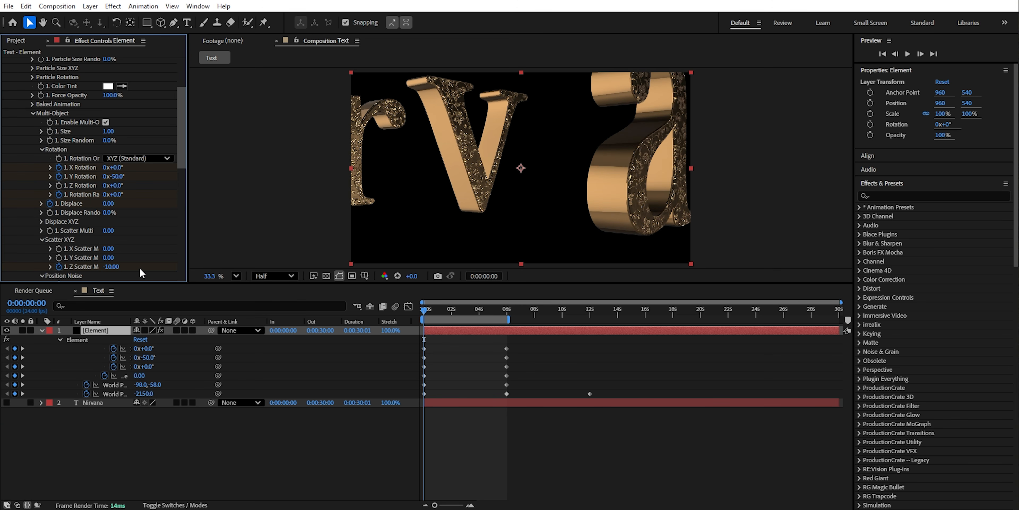
# - Preview the title, adjust its starting World Position and extend the work area to 0:00:12:00
pyautogui.press('space')
pyautogui.press('space')
pyautogui.scroll(-10, 110, 198)
pyautogui.moveTo(109, 207); pyautogui.dragTo(105, 236)
pyautogui.scroll(1, 110, 213)
pyautogui.press('space')
pyautogui.moveTo(486, 311); pyautogui.dragTo(590, 319)
pyautogui.press('space')
pyautogui.press('space')
# - Apply Easy Ease to the Element layer's animation keyframes
pyautogui.scroll(2, 494, 232)
pyautogui.scroll(-3, 494, 232)
pyautogui.press('=')
pyautogui.moveTo(424, 312); pyautogui.dragTo(490, 312)
pyautogui.moveTo(607, 397); pyautogui.dragTo(401, 344)
pyautogui.press('F9')
# - In the speed graph, lengthen the easing into the 0:00:06:00 keyframes and set the starting keyframes' influence to about 23.66%
pyautogui.click(408, 307)
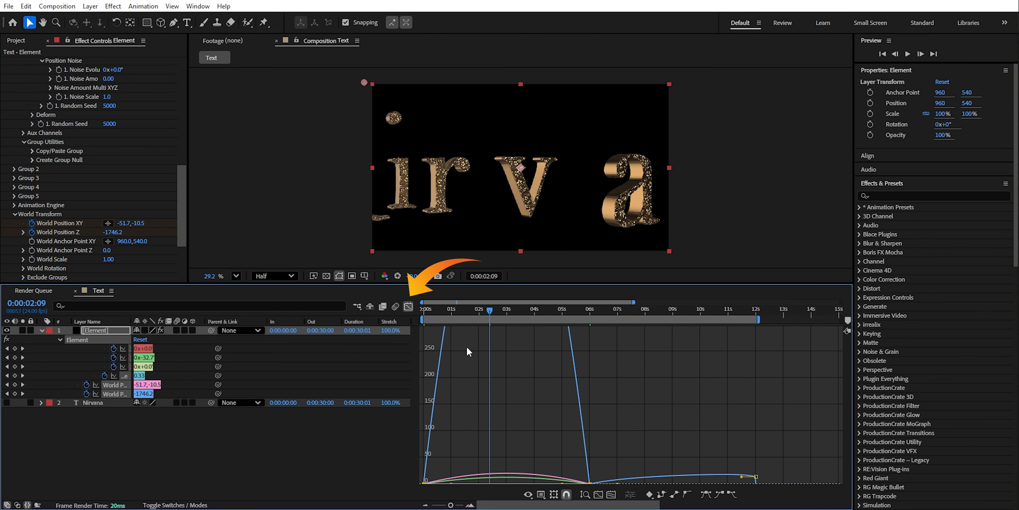
pyautogui.moveTo(537, 449); pyautogui.dragTo(404, 422)
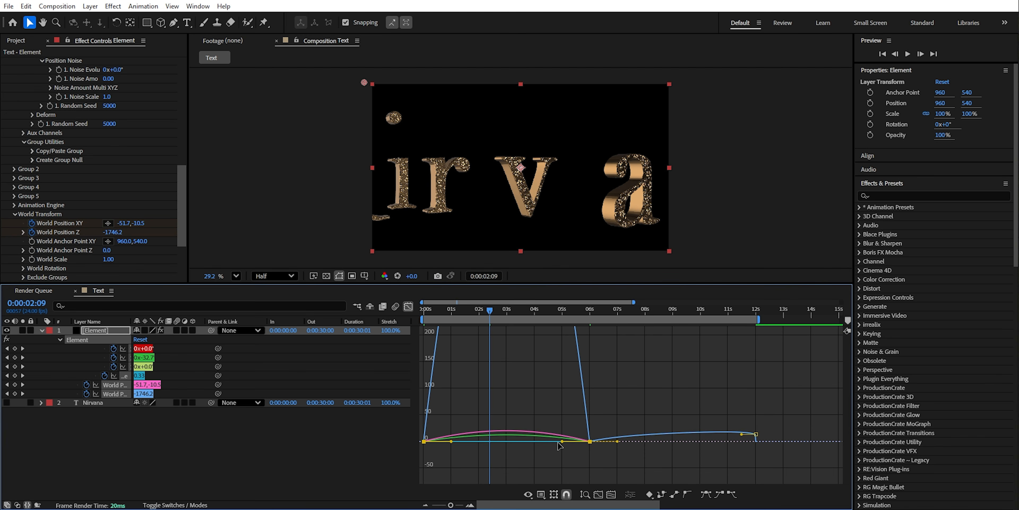
pyautogui.moveTo(562, 441); pyautogui.dragTo(546, 440)
pyautogui.moveTo(474, 461); pyautogui.dragTo(443, 441)
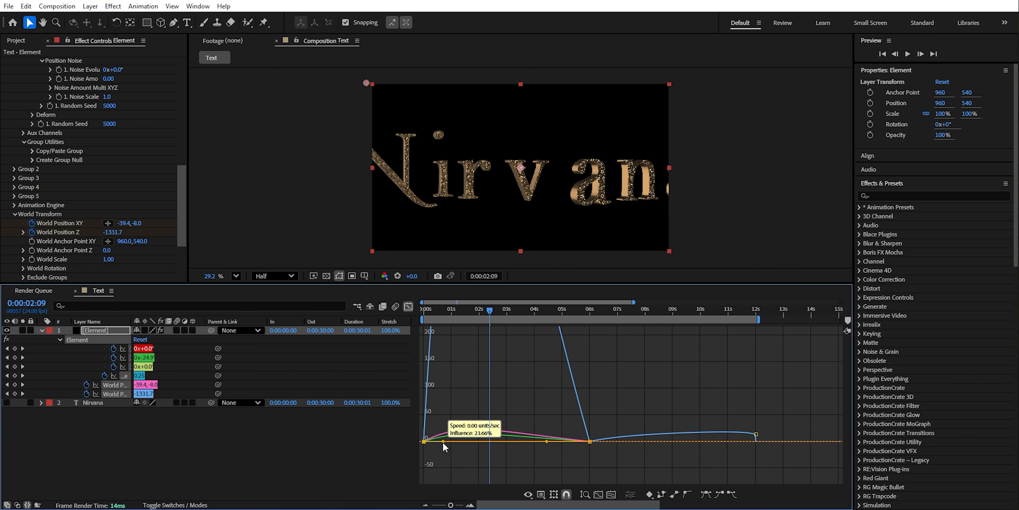
# - Further lengthen the easing into the 0:00:06:00 keyframes in the speed graph and preview the animation from the start
pyautogui.moveTo(603, 461); pyautogui.dragTo(549, 432)
pyautogui.press('-')
pyautogui.keyDown('ctrl'); pyautogui.scroll(-9, 515, 425); pyautogui.keyUp('ctrl')
pyautogui.moveTo(485, 422); pyautogui.dragTo(475, 422)
pyautogui.click(423, 311)
pyautogui.press('space')
# - Shorten the starting keyframes' outgoing influence further, preview the motion and leave the graph view
pyautogui.press('space')
pyautogui.moveTo(424, 311); pyautogui.dragTo(465, 310)
pyautogui.moveTo(463, 446); pyautogui.dragTo(407, 416)
pyautogui.moveTo(434, 422); pyautogui.dragTo(427, 422)
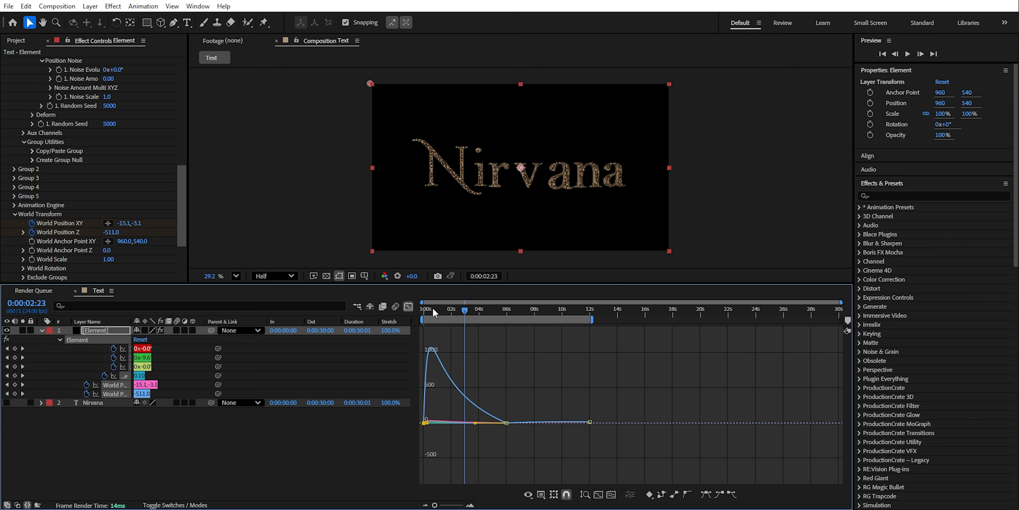
pyautogui.click(423, 309)
pyautogui.press('space')
pyautogui.press('space')
pyautogui.click(409, 306)
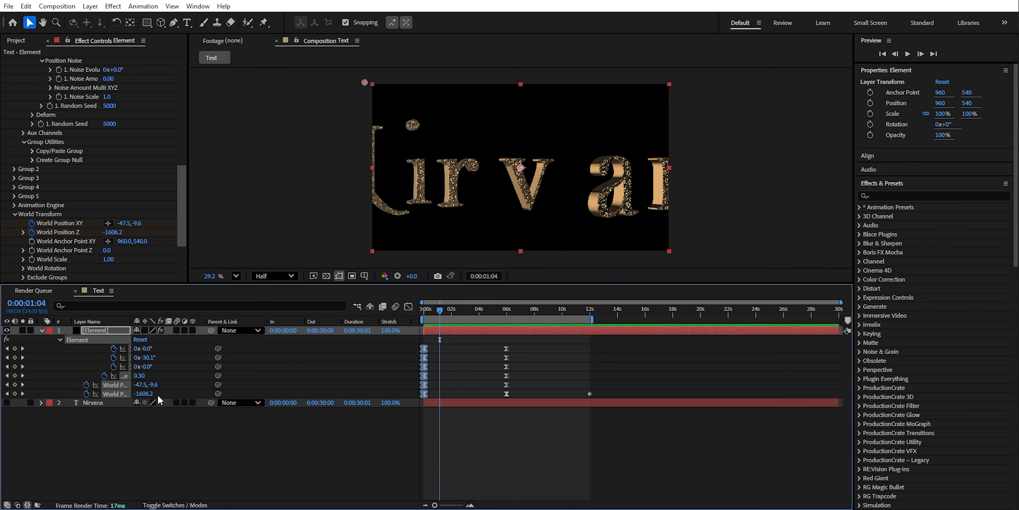
# - Collapse the Element effect's settings and apply Deep Glow 2 to the Element layer
pyautogui.click(42, 330)
pyautogui.scroll(10, 10, 116)
pyautogui.click(15, 70)
pyautogui.click(15, 80)
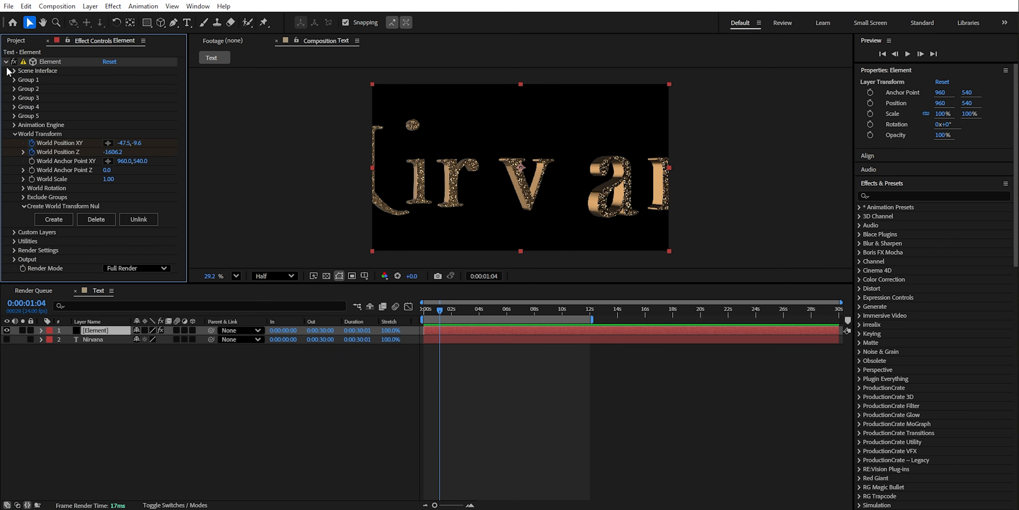
pyautogui.click(5, 62)
pyautogui.click(891, 194)
pyautogui.write('d')
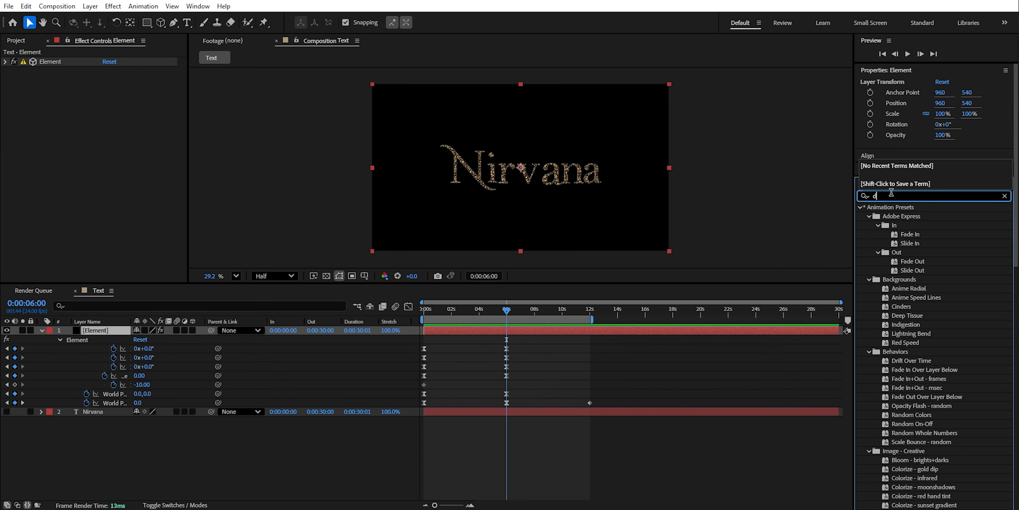
pyautogui.write('eep')
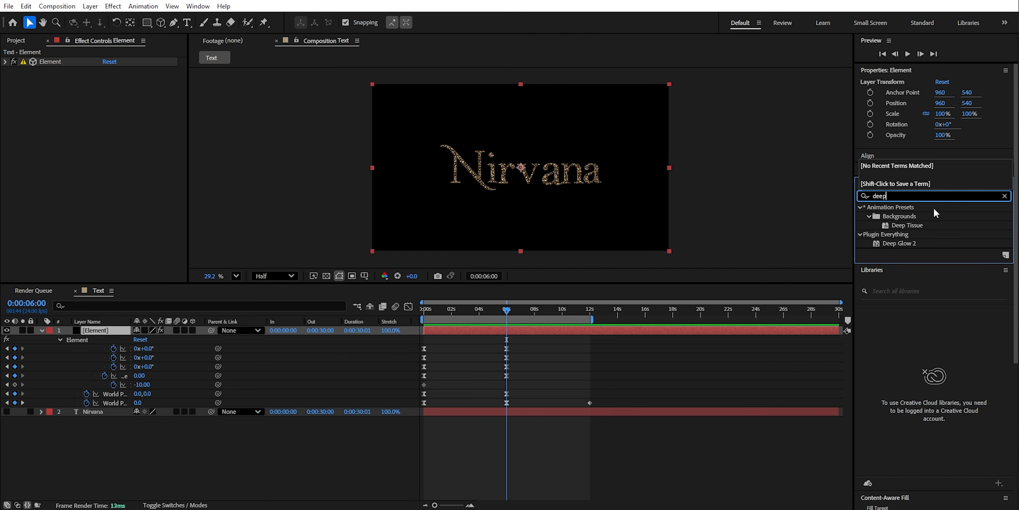
pyautogui.moveTo(906, 243); pyautogui.dragTo(129, 319)
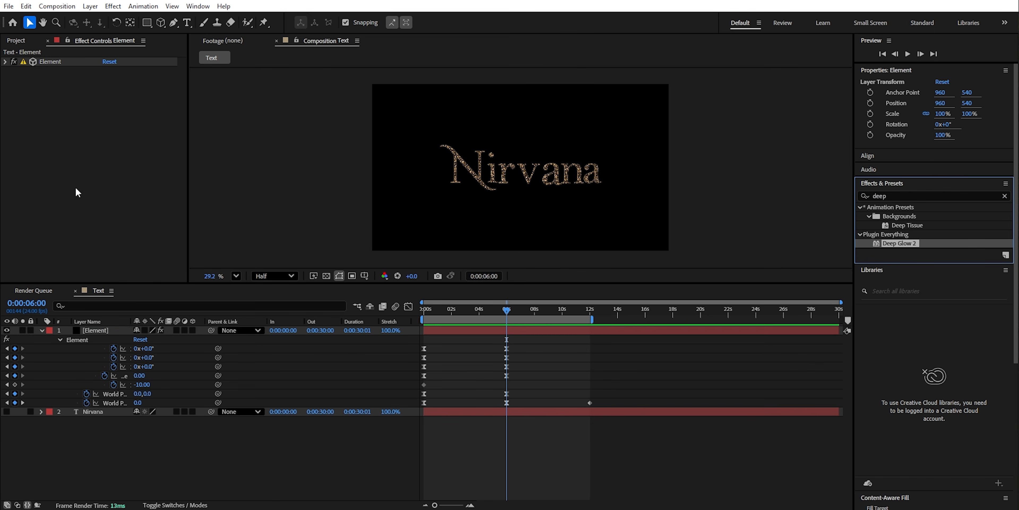
pyautogui.moveTo(77, 192); pyautogui.dragTo(77, 189)
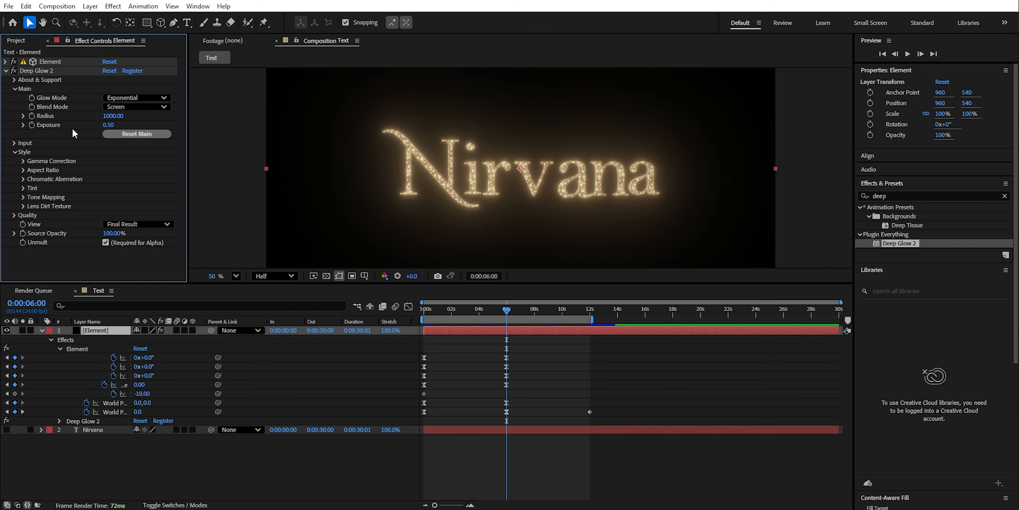
# - Set Deep Glow 2's Tint Mode to Duocolor and change its inner color to a muted grey
pyautogui.click(137, 196)
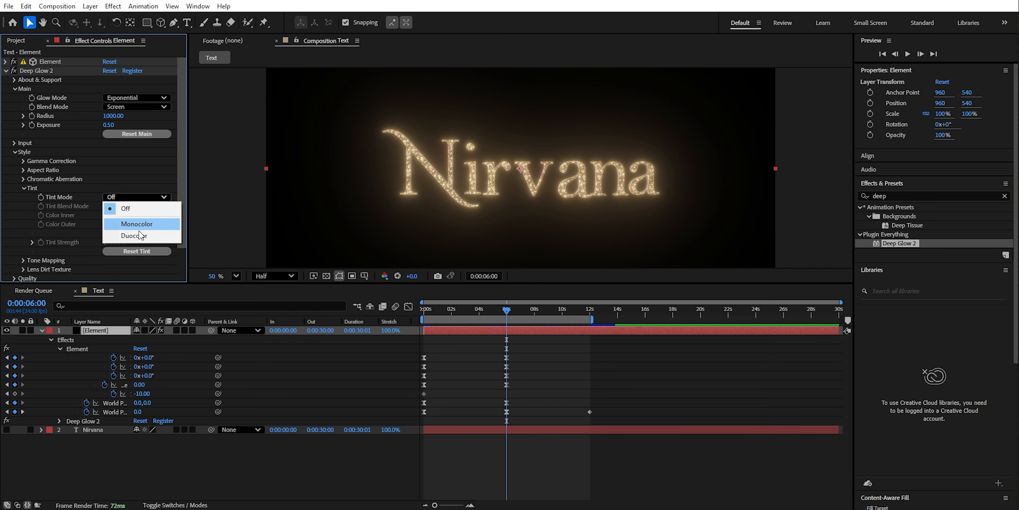
pyautogui.click(137, 236)
pyautogui.scroll(-1, 75, 226)
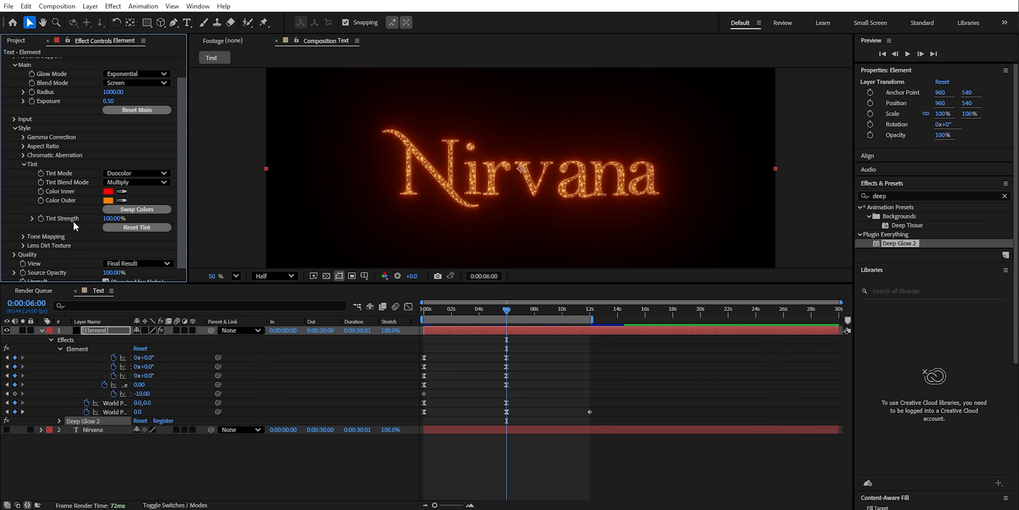
pyautogui.click(107, 192)
pyautogui.click(151, 242)
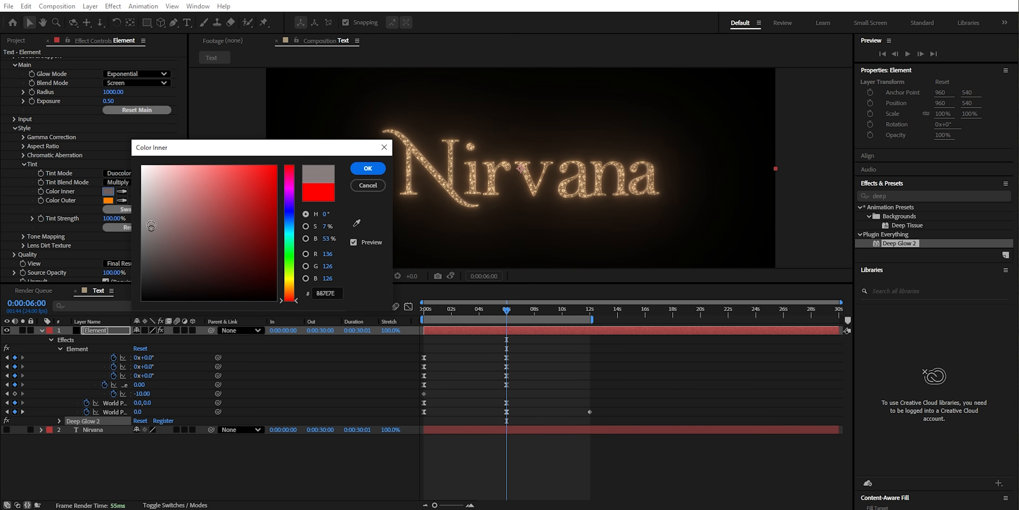
pyautogui.click(367, 168)
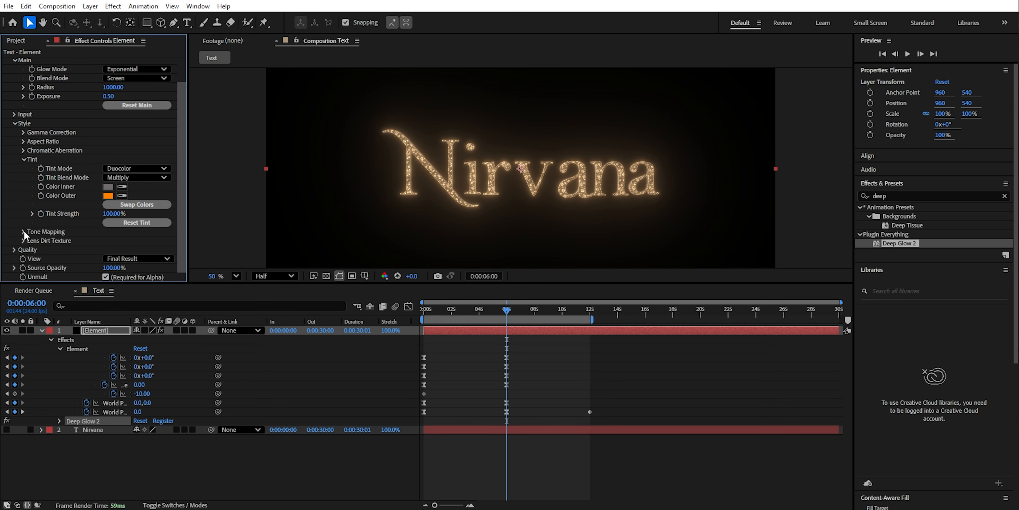
# - Set Deep Glow 2's Tone Mapping operation to ACES Filmic and collapse the style and layer settings
pyautogui.click(22, 232)
pyautogui.click(169, 241)
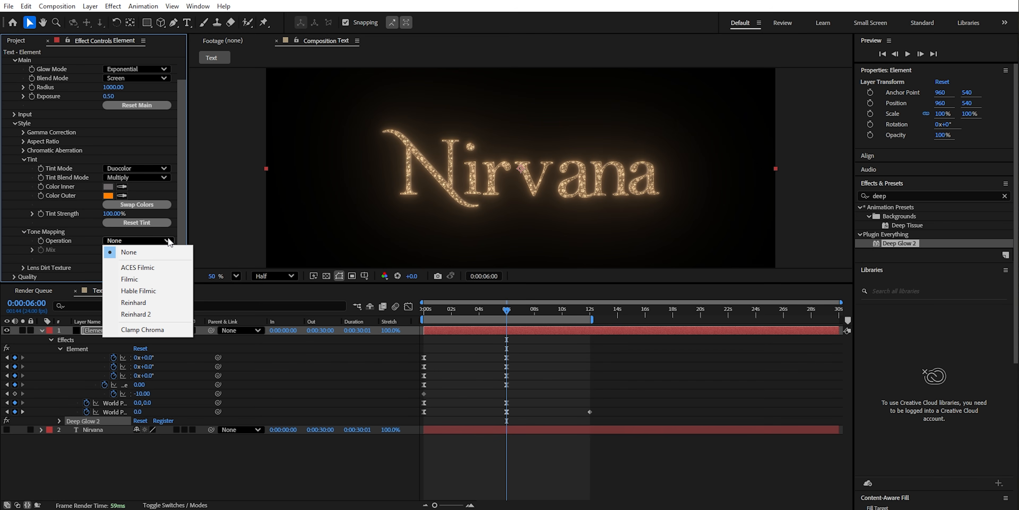
pyautogui.click(140, 268)
pyautogui.scroll(-2, 523, 192)
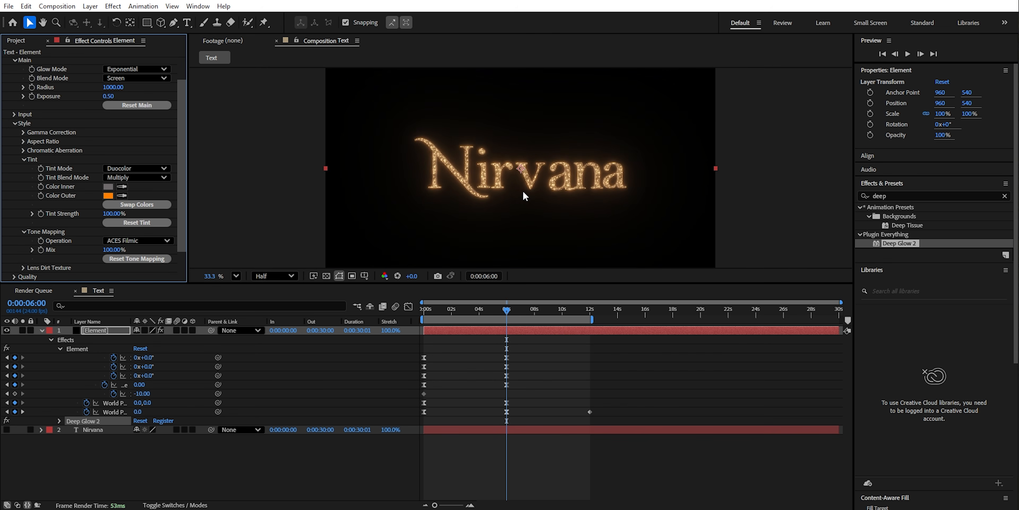
pyautogui.scroll(2, 523, 192)
pyautogui.click(23, 231)
pyautogui.scroll(2, 18, 224)
pyautogui.click(15, 152)
pyautogui.scroll(-1, 431, 214)
pyautogui.click(41, 330)
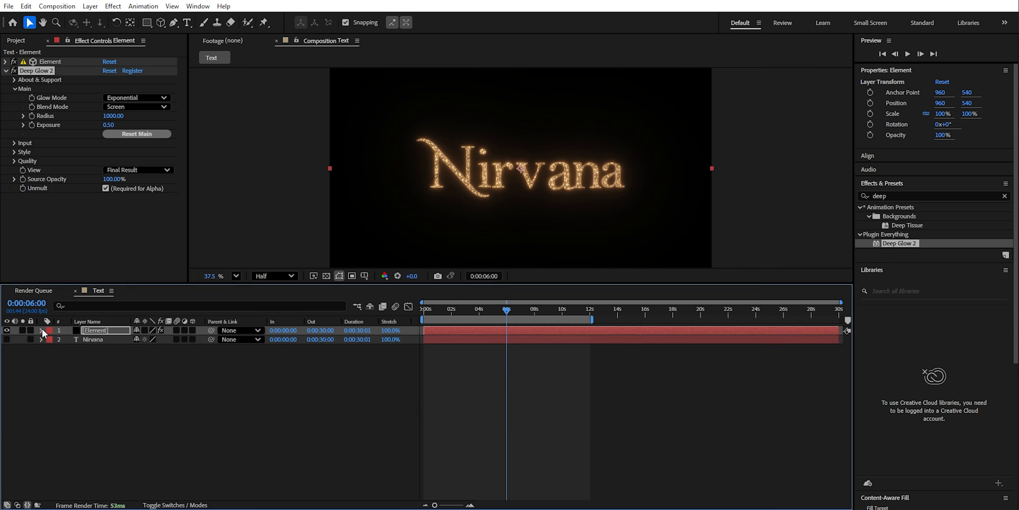
# - Import the background image BG1.jpg into the project from the Input folder
pyautogui.click(75, 381)
pyautogui.click(17, 41)
pyautogui.doubleClick(135, 233)
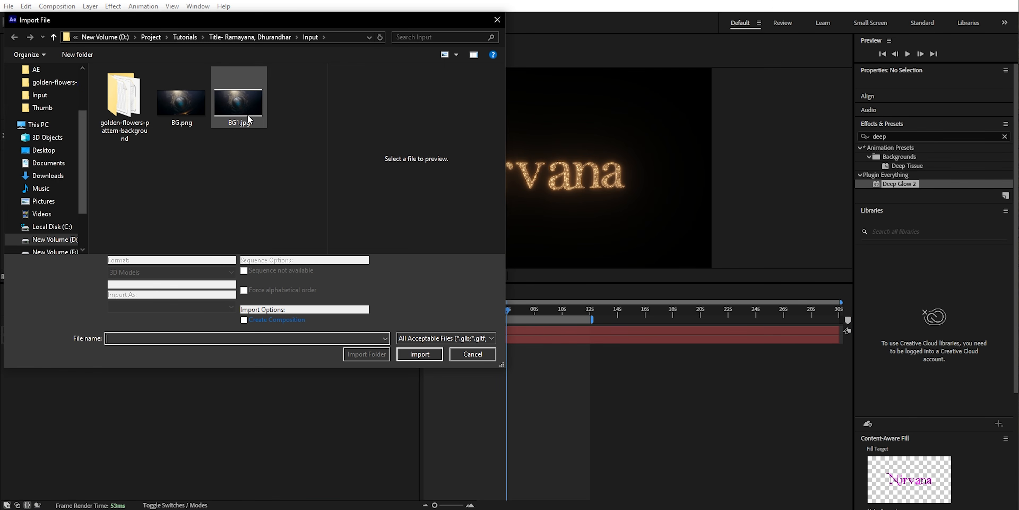
pyautogui.click(238, 103)
pyautogui.click(419, 354)
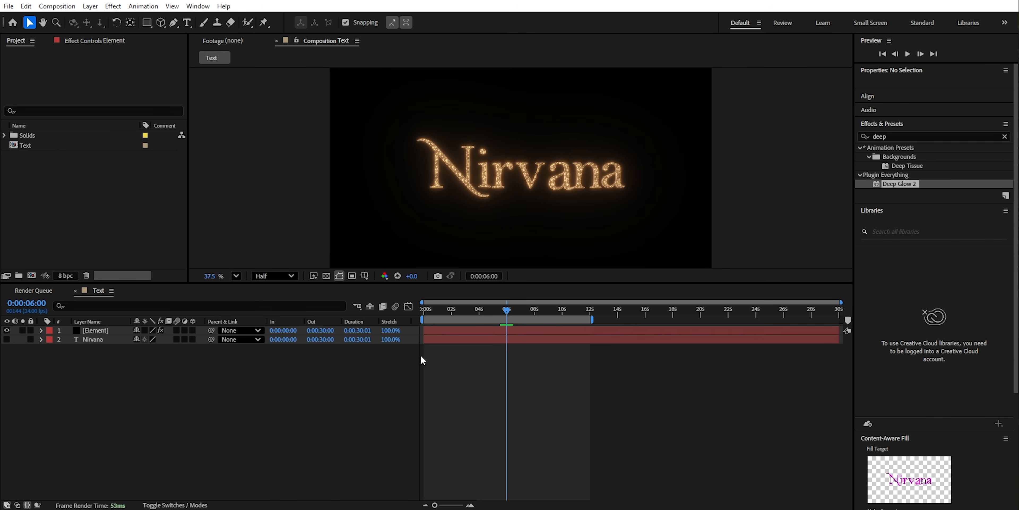
# - Place BG1.jpg as the bottom layer of the Text composition and set its scale to 110%
pyautogui.moveTo(36, 146); pyautogui.dragTo(102, 365)
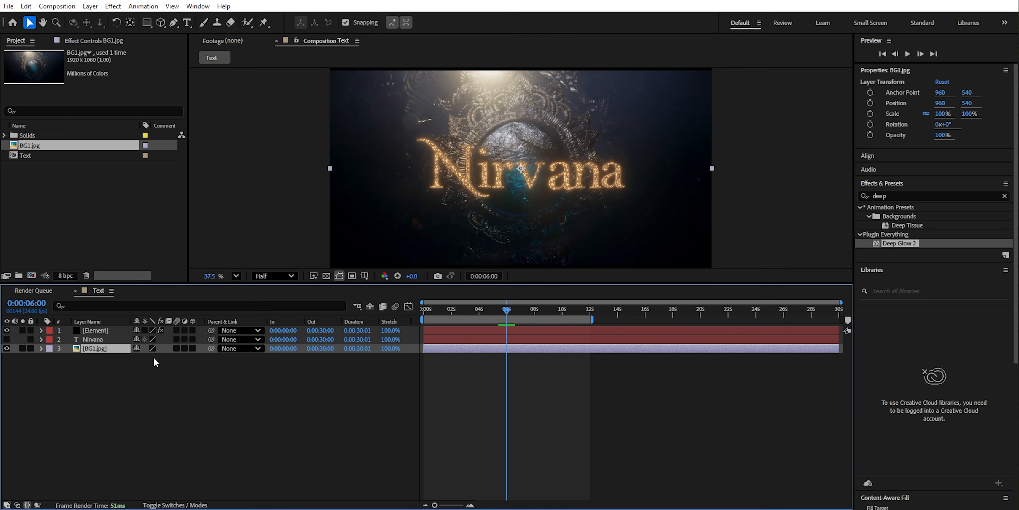
pyautogui.press('s')
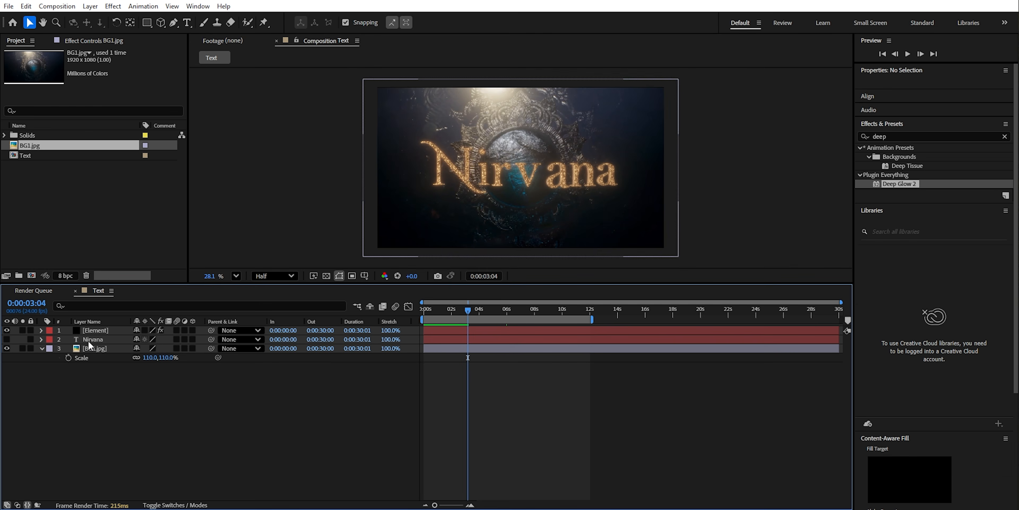
pyautogui.click(91, 333)
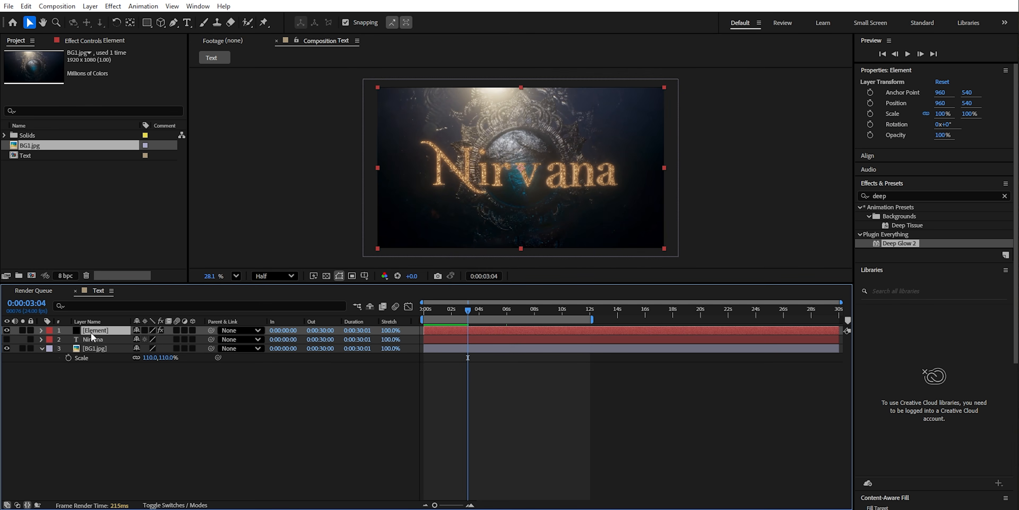
# - Disable and collapse the Deep Glow 2 effect on the Element layer, and scrub the timeline to check the unglowed title
pyautogui.click(72, 41)
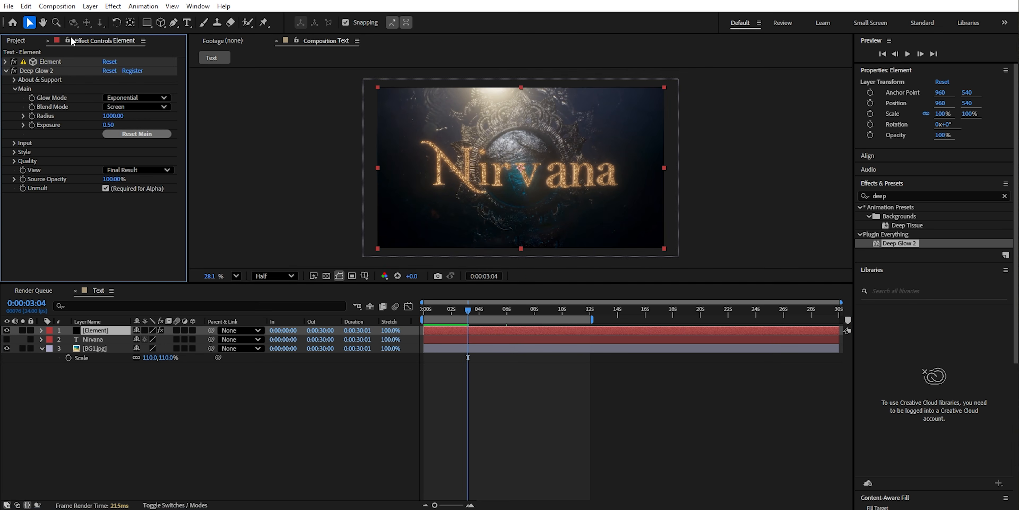
pyautogui.click(14, 70)
pyautogui.click(6, 71)
pyautogui.moveTo(448, 309); pyautogui.dragTo(397, 308)
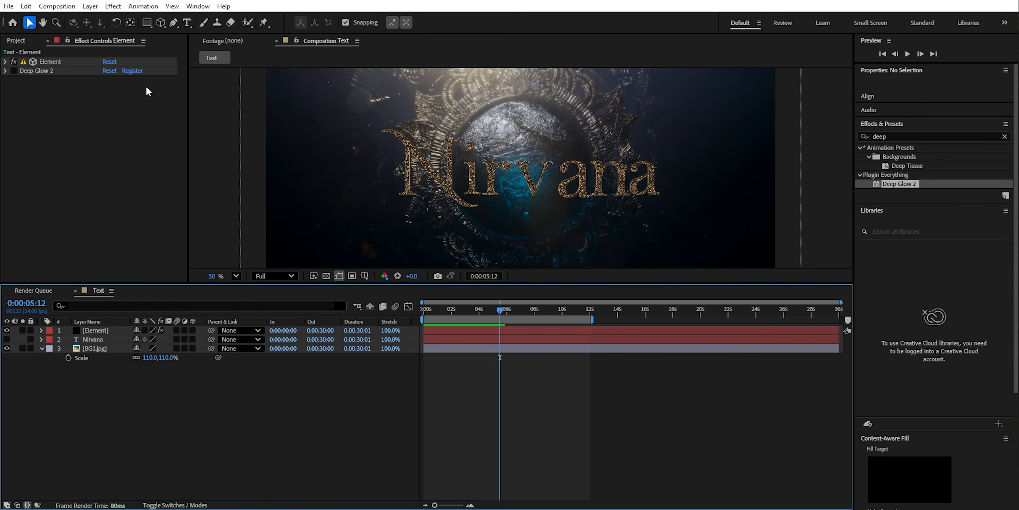
# - Add a white spot light to the Text composition and collapse its layer properties
pyautogui.click(90, 5)
pyautogui.moveTo(103, 25)
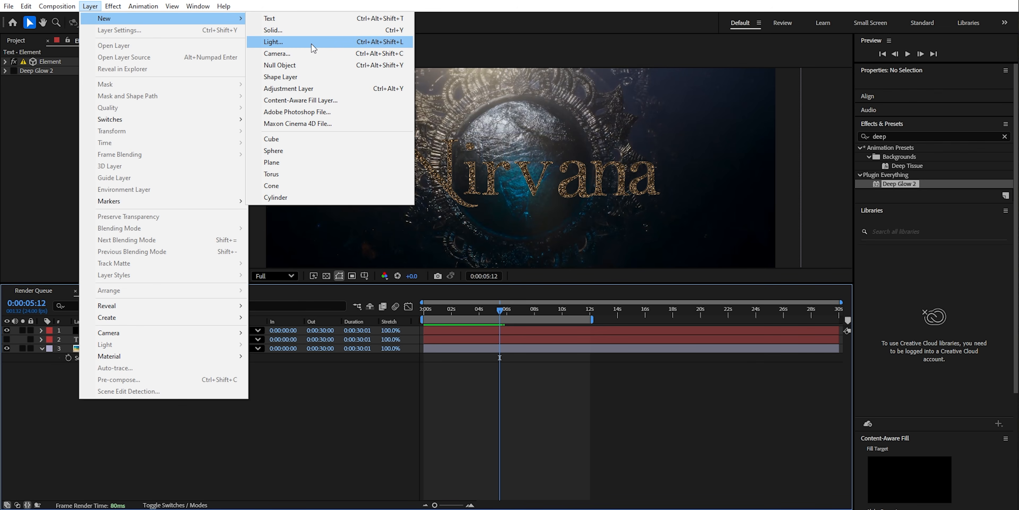
pyautogui.click(321, 41)
pyautogui.click(340, 192)
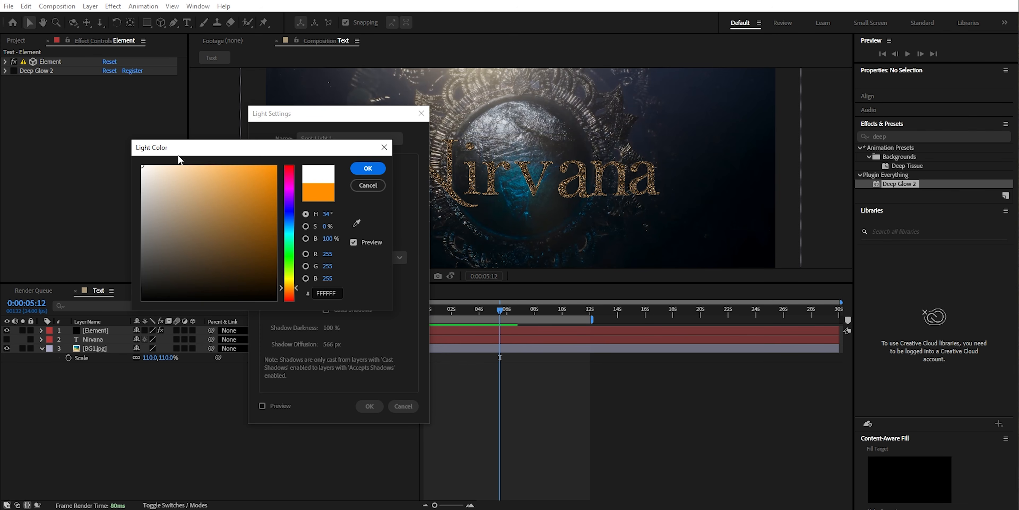
pyautogui.click(370, 171)
pyautogui.click(372, 405)
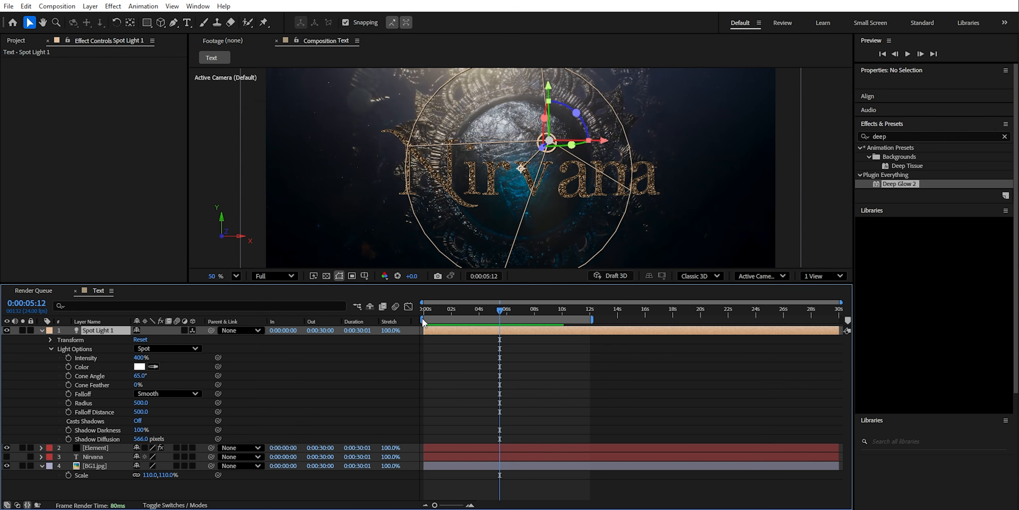
pyautogui.click(42, 330)
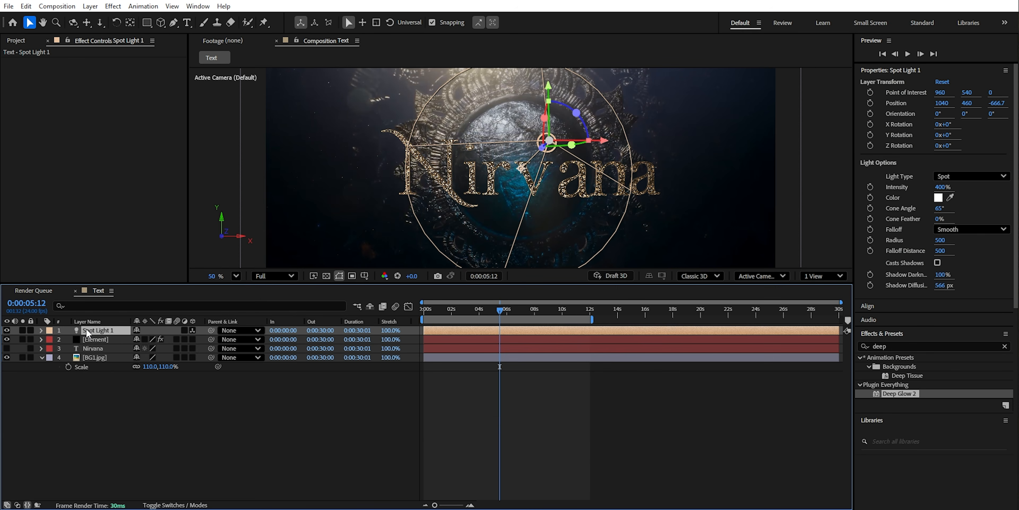
# - Show the composition in two views, hide the BG1.jpg layer and orbit around the letters and spot light
pyautogui.click(829, 277)
pyautogui.click(831, 307)
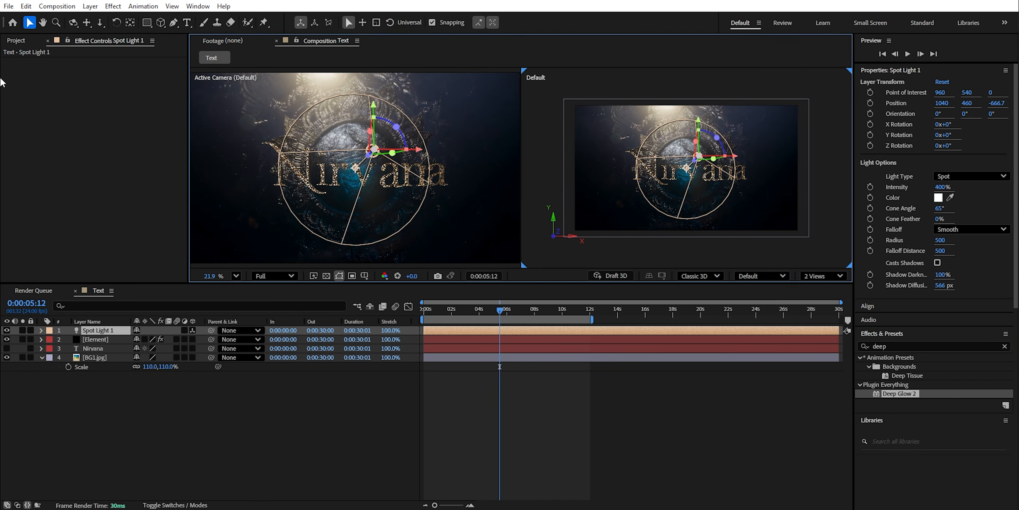
pyautogui.click(73, 22)
pyautogui.moveTo(651, 178); pyautogui.dragTo(690, 202)
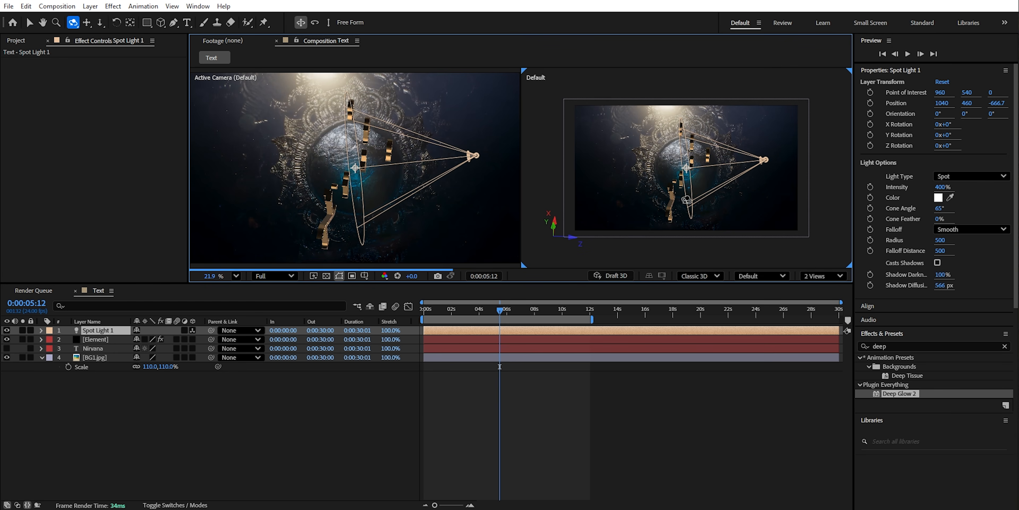
pyautogui.click(7, 358)
pyautogui.moveTo(500, 310); pyautogui.dragTo(590, 317)
pyautogui.scroll(2, 471, 225)
pyautogui.scroll(-2, 455, 216)
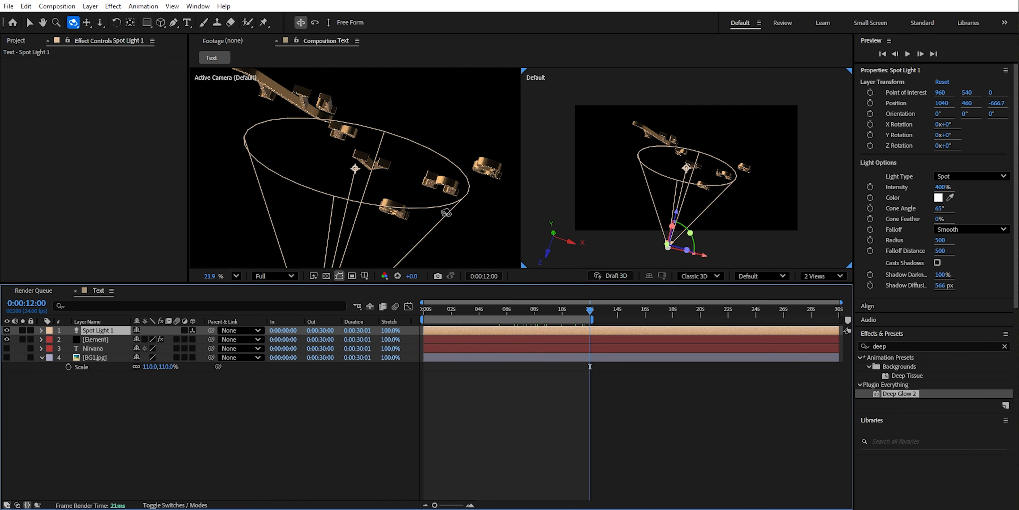
pyautogui.moveTo(673, 220); pyautogui.dragTo(678, 170)
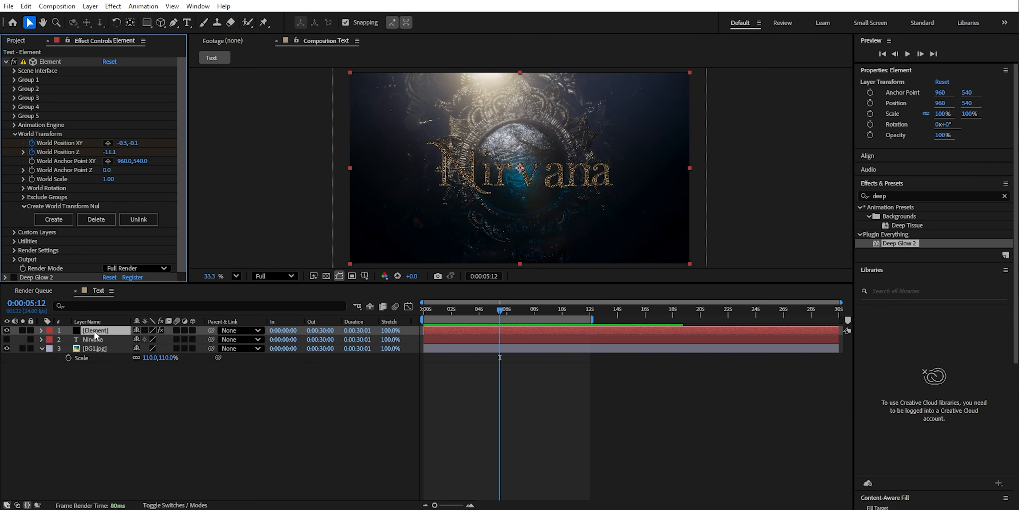
# - Keyframe the Element layer's Group 1 Z Scatter Multi to 0 at 0:00:06:00
pyautogui.click(94, 332)
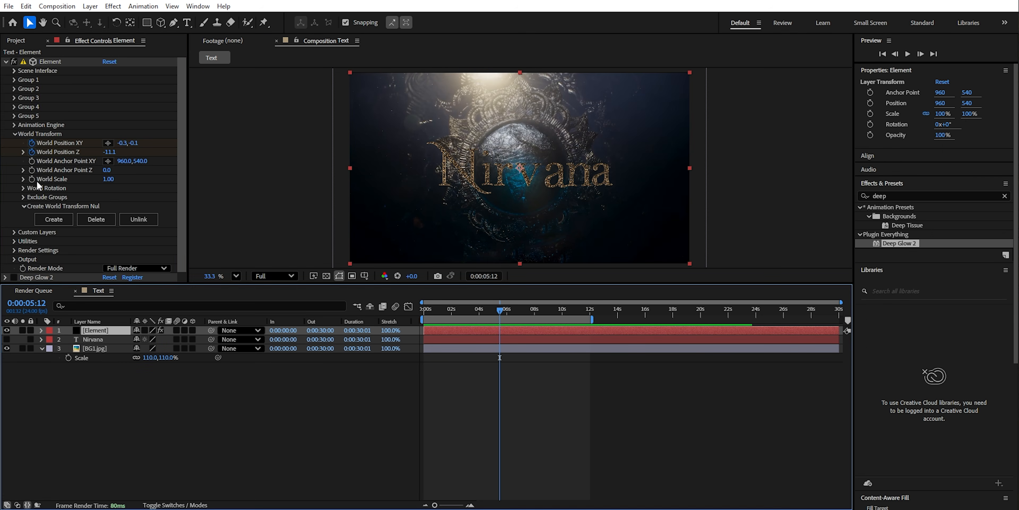
pyautogui.click(14, 80)
pyautogui.scroll(-5, 41, 102)
pyautogui.press('u')
pyautogui.press('k')
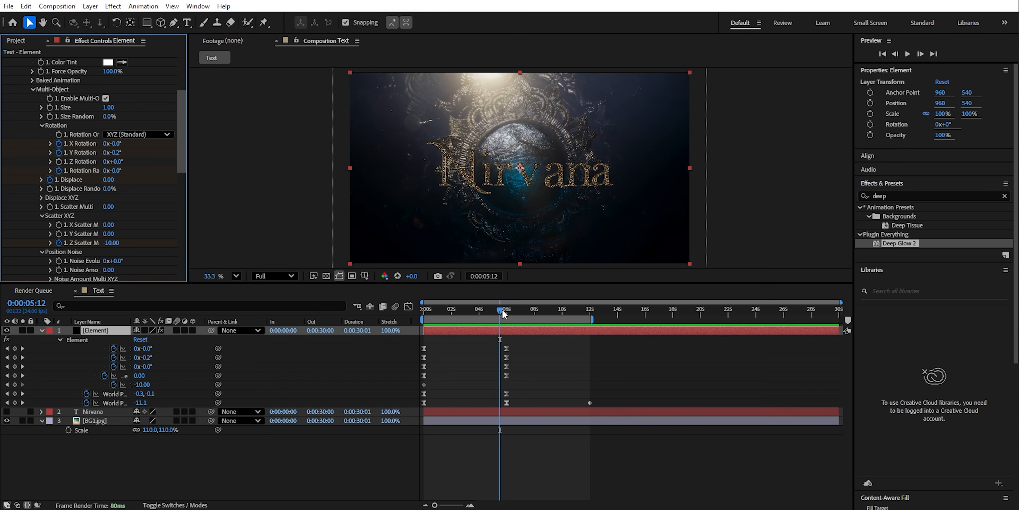
pyautogui.scroll(-4, 63, 153)
pyautogui.click(111, 171)
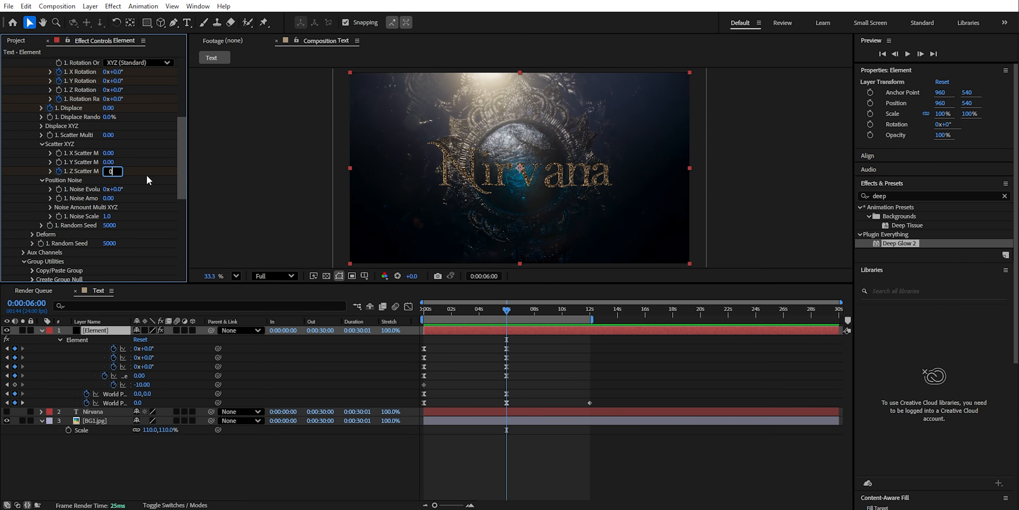
pyautogui.press('Return')
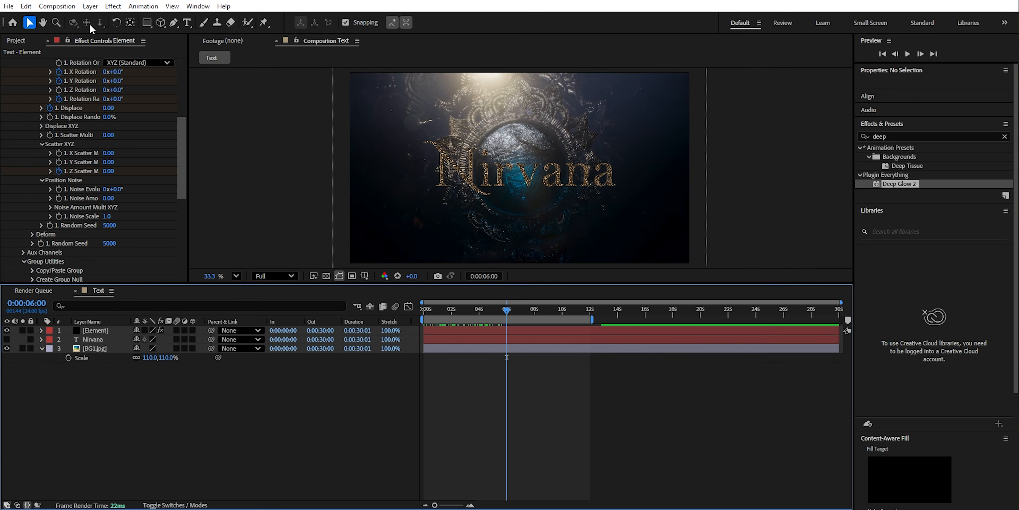
# - Add a two-node camera with the 24mm preset to the composition
pyautogui.click(90, 6)
pyautogui.moveTo(103, 18)
pyautogui.click(276, 56)
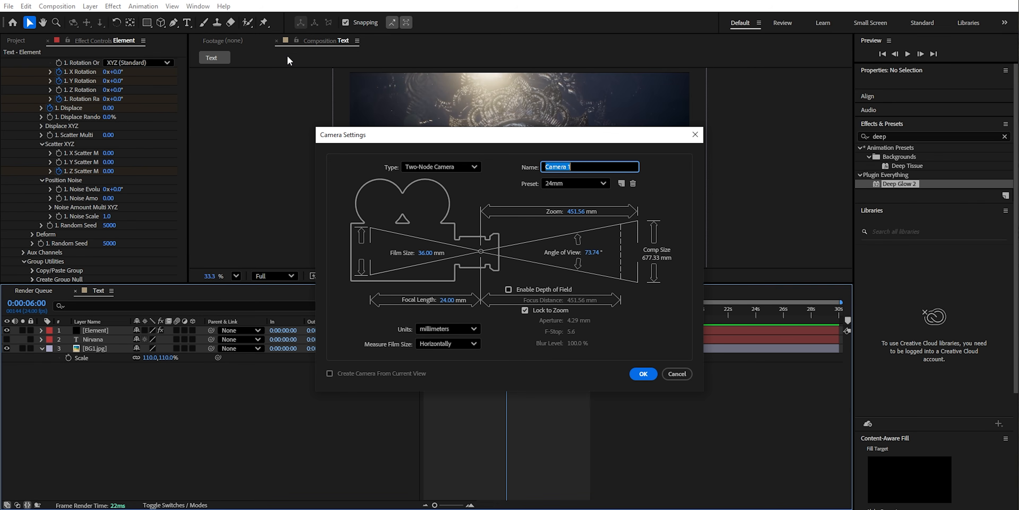
pyautogui.click(644, 374)
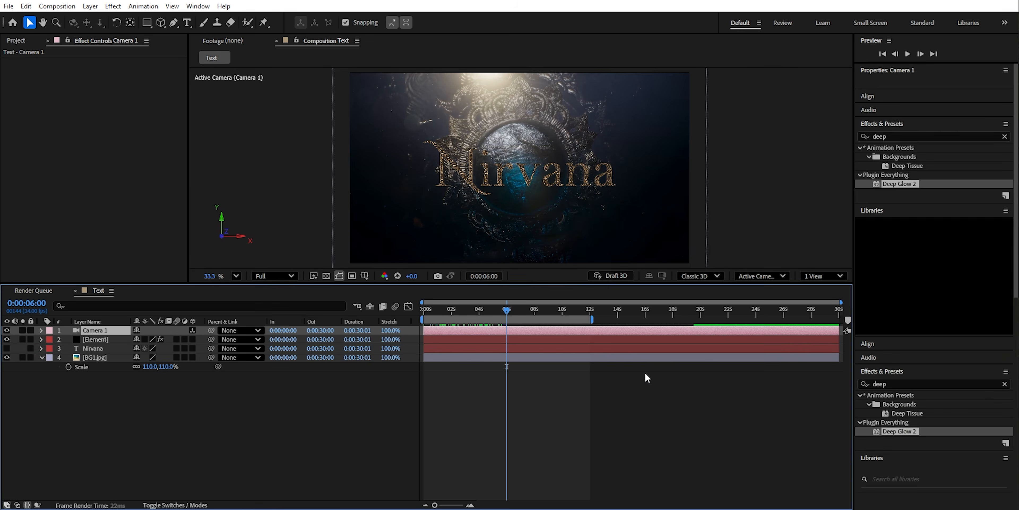
# - Show the composition in two views, orbit the Default view, hide the BG1.jpg layer and move the time to 0:00:05:02
pyautogui.click(811, 276)
pyautogui.click(831, 306)
pyautogui.press('c')
pyautogui.moveTo(656, 202); pyautogui.dragTo(663, 212)
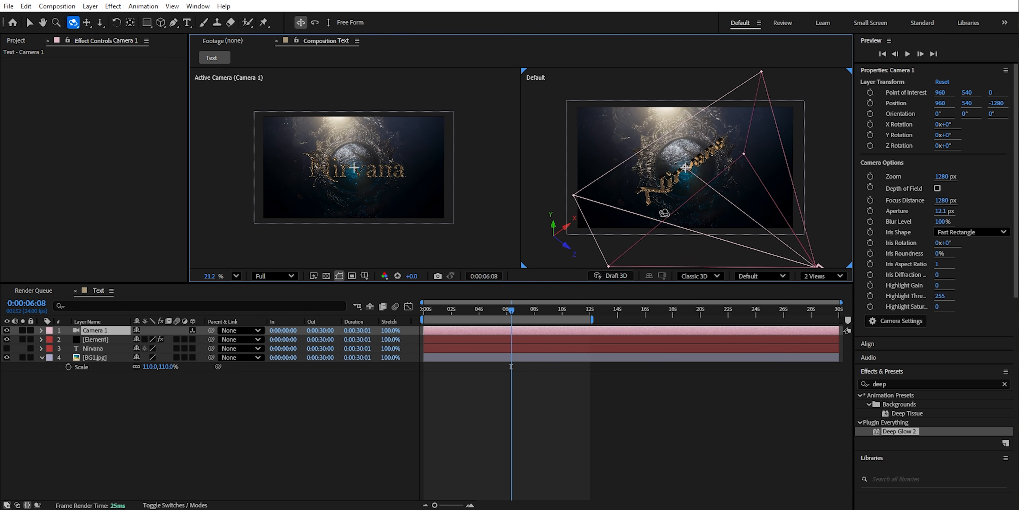
pyautogui.click(7, 357)
pyautogui.moveTo(435, 310); pyautogui.dragTo(493, 322)
# - Add a white spot light with 400% intensity and a 65° cone angle to the camera scene
pyautogui.click(91, 6)
pyautogui.moveTo(119, 19)
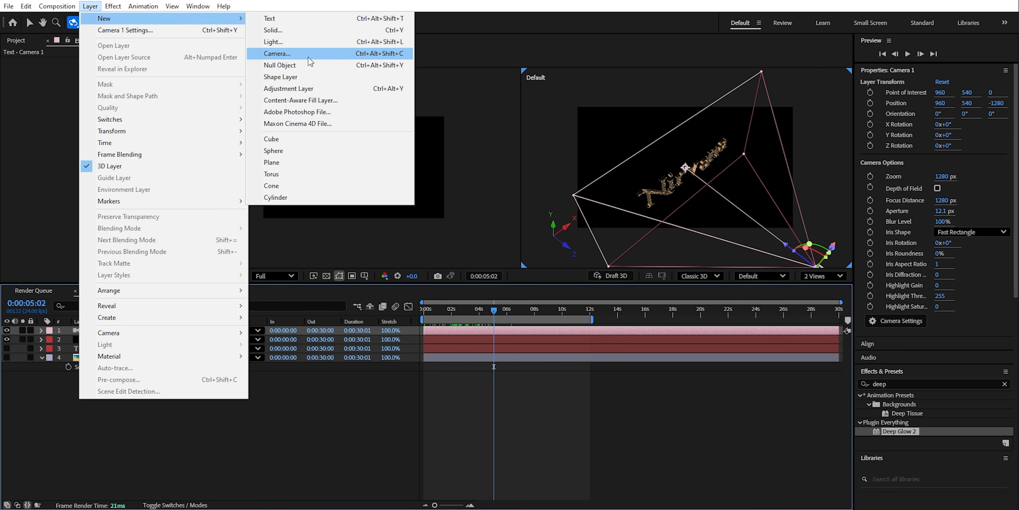
pyautogui.click(300, 42)
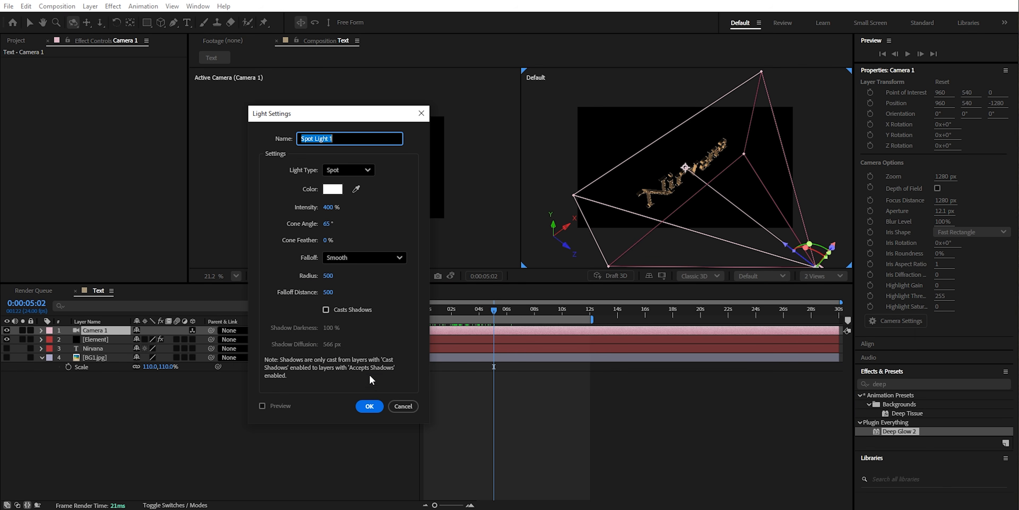
pyautogui.click(368, 407)
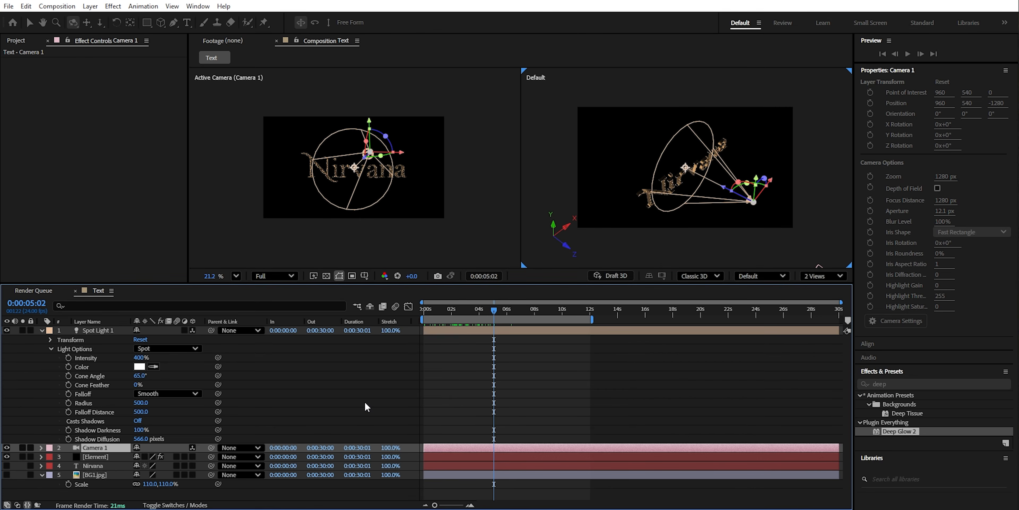
# - Move the spot light to about Y -99 and Z -941.7, delete it and select Camera 1
pyautogui.click(52, 349)
pyautogui.press('v')
pyautogui.click(51, 339)
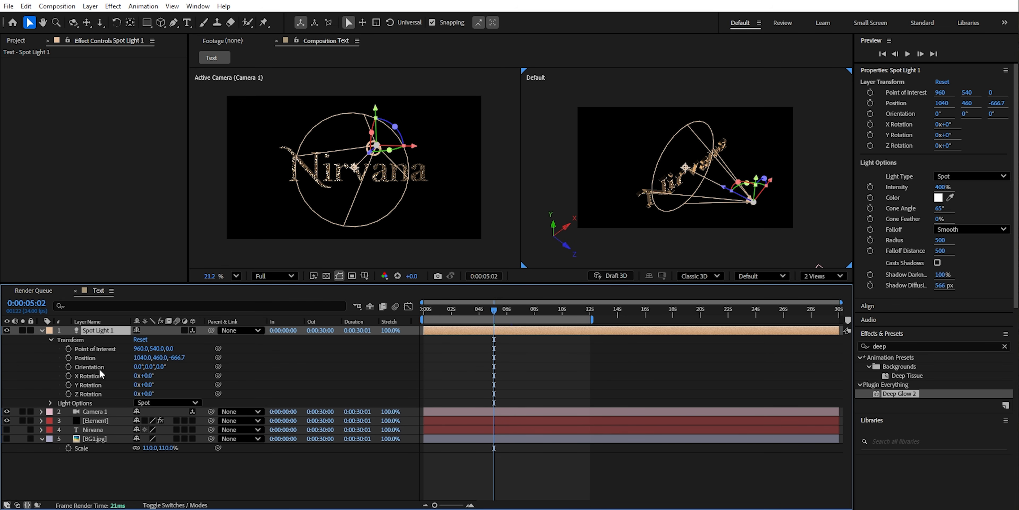
pyautogui.moveTo(178, 359); pyautogui.dragTo(140, 348)
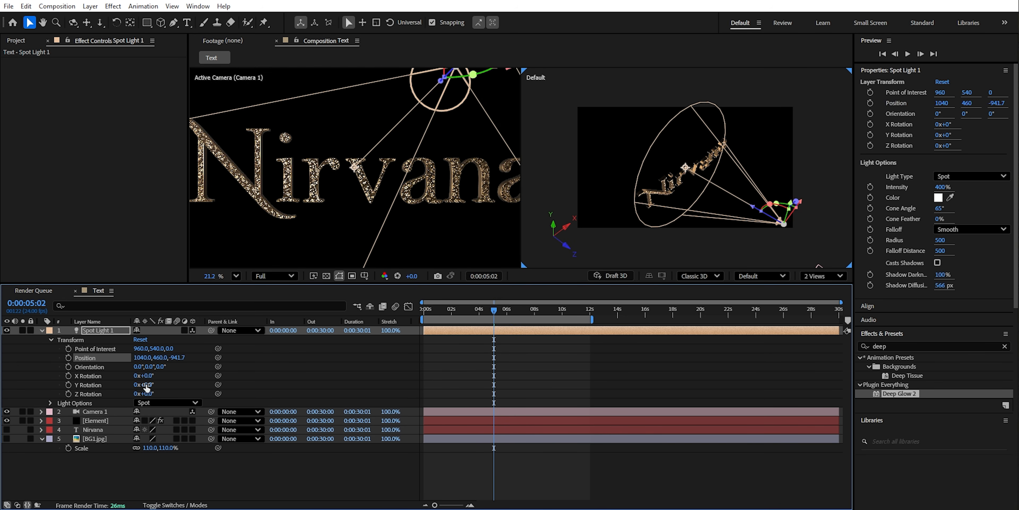
pyautogui.moveTo(148, 385); pyautogui.dragTo(87, 386)
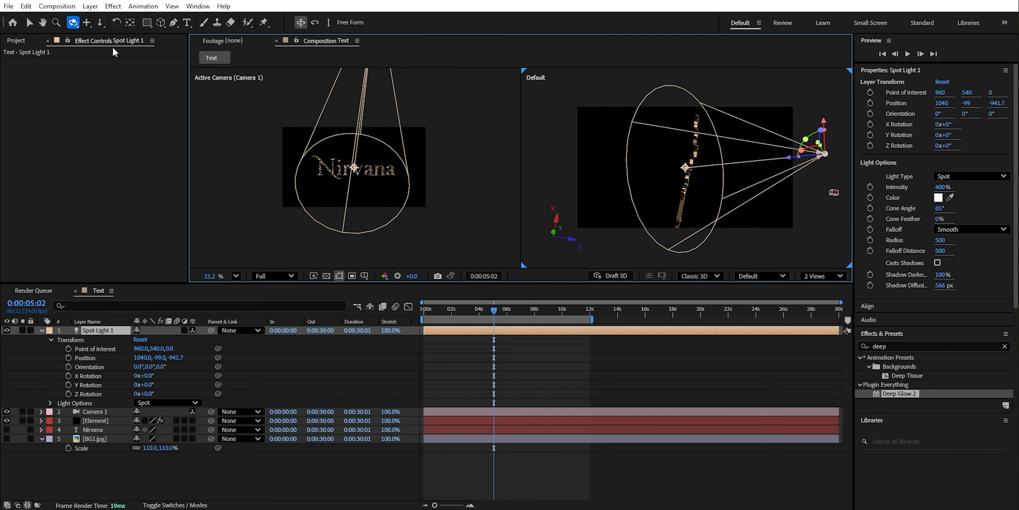
pyautogui.press('Delete')
pyautogui.click(777, 130)
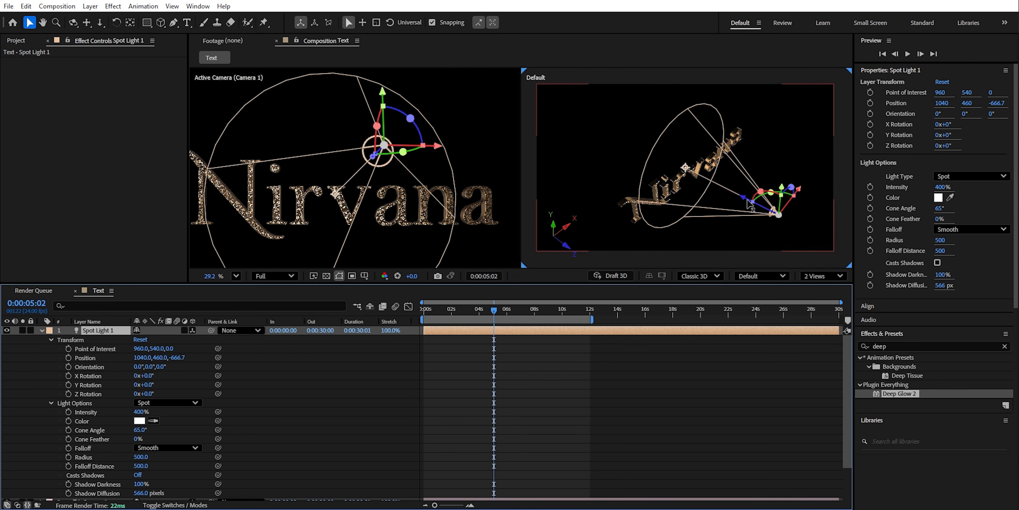
# - Place the new Spot Light 1 above the title, then adjust its intensity and Z position
pyautogui.moveTo(140, 357); pyautogui.dragTo(37, 344)
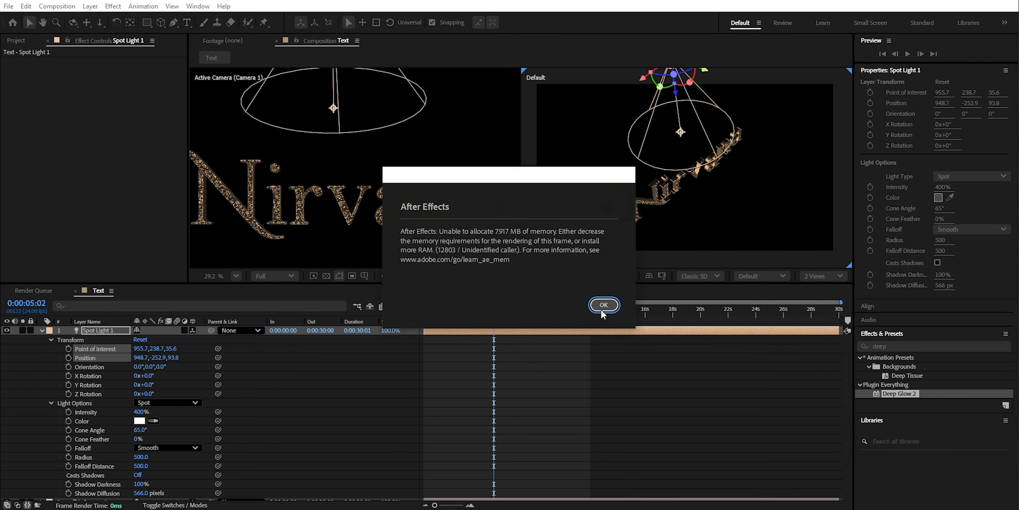
pyautogui.moveTo(142, 411); pyautogui.dragTo(171, 412)
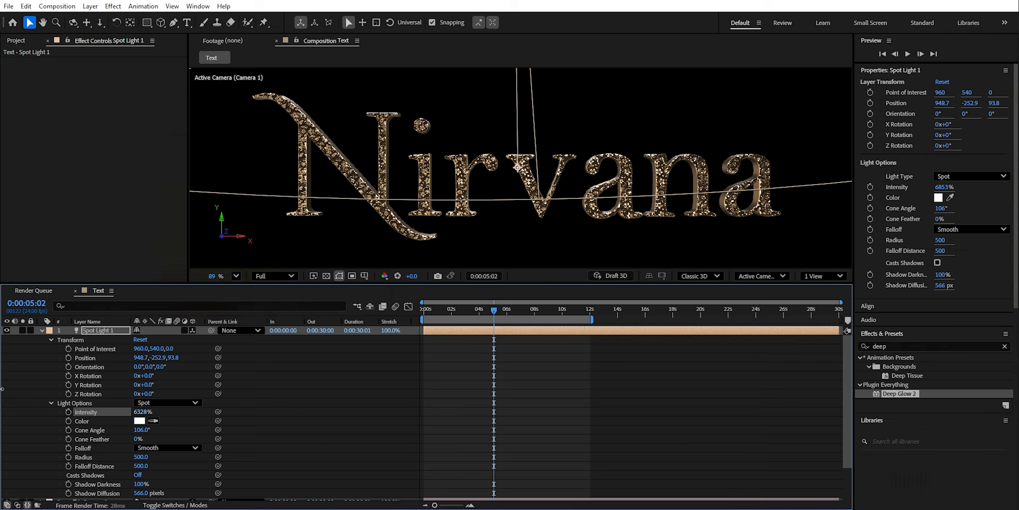
pyautogui.moveTo(174, 357); pyautogui.dragTo(355, 347)
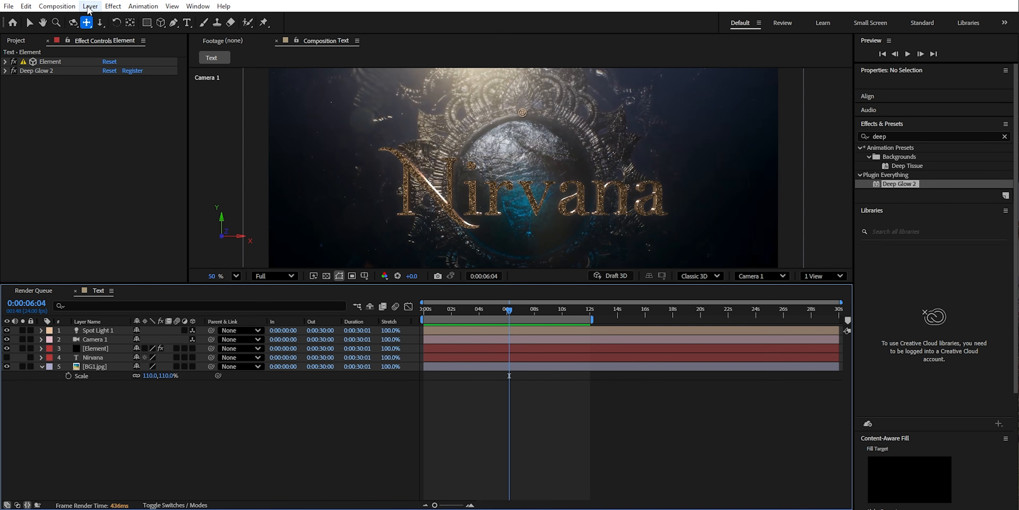
# - Start creating a new solid layer in the Text composition
pyautogui.click(89, 6)
pyautogui.moveTo(94, 18)
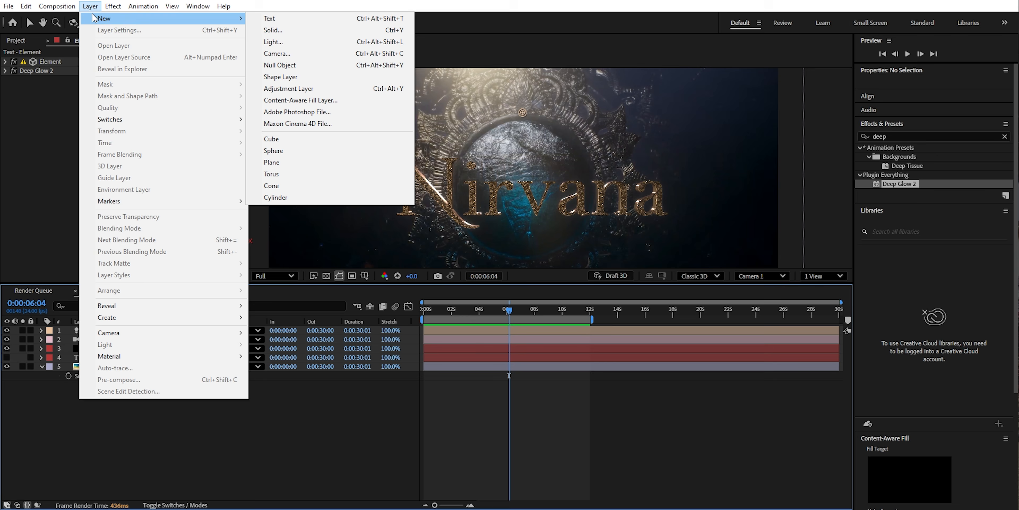
pyautogui.click(284, 30)
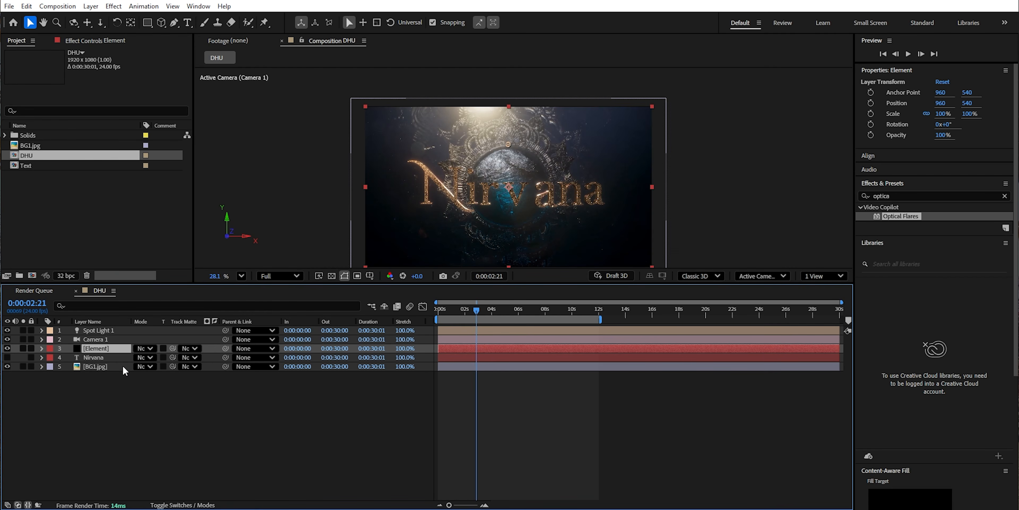
# - Replace the title text in the DHU composition with DHURANDHAR and set its font to EucrosiaUPC Bold
pyautogui.doubleClick(91, 357)
pyautogui.write('DHURANDHAR')
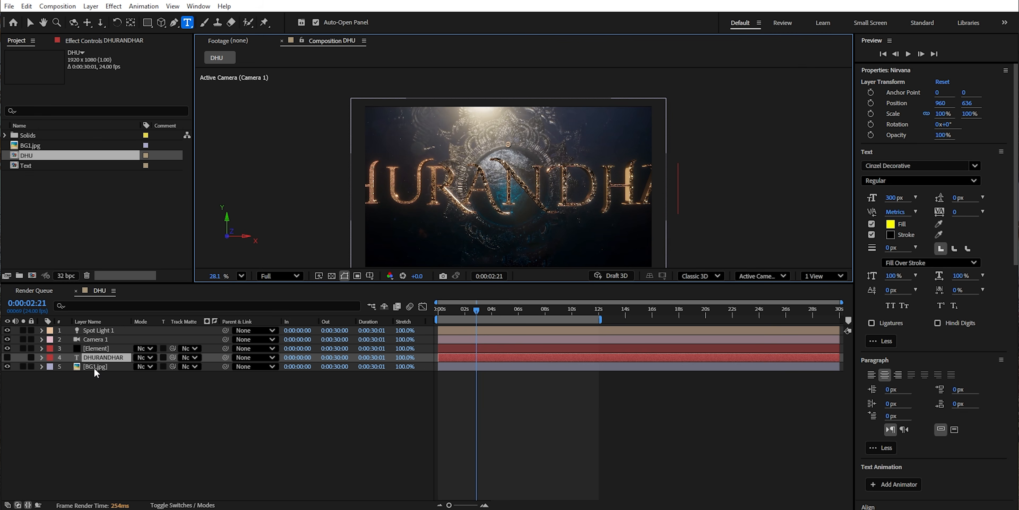
pyautogui.press('Return')
pyautogui.click(923, 165)
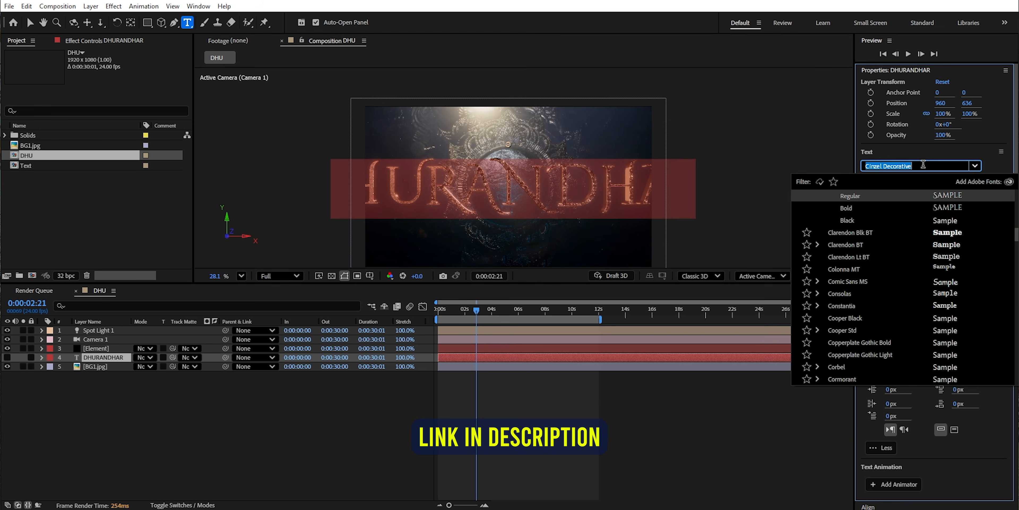
pyautogui.write('EU')
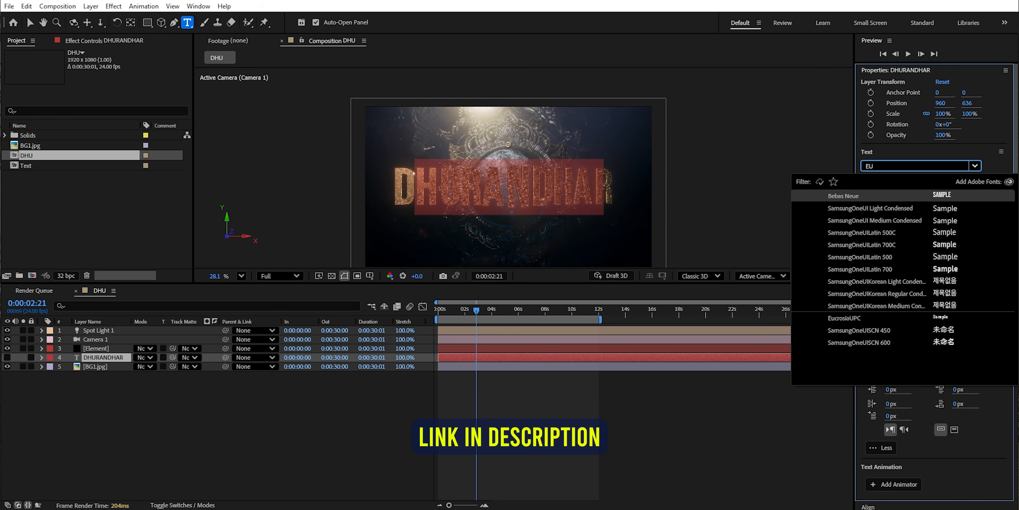
pyautogui.click(863, 318)
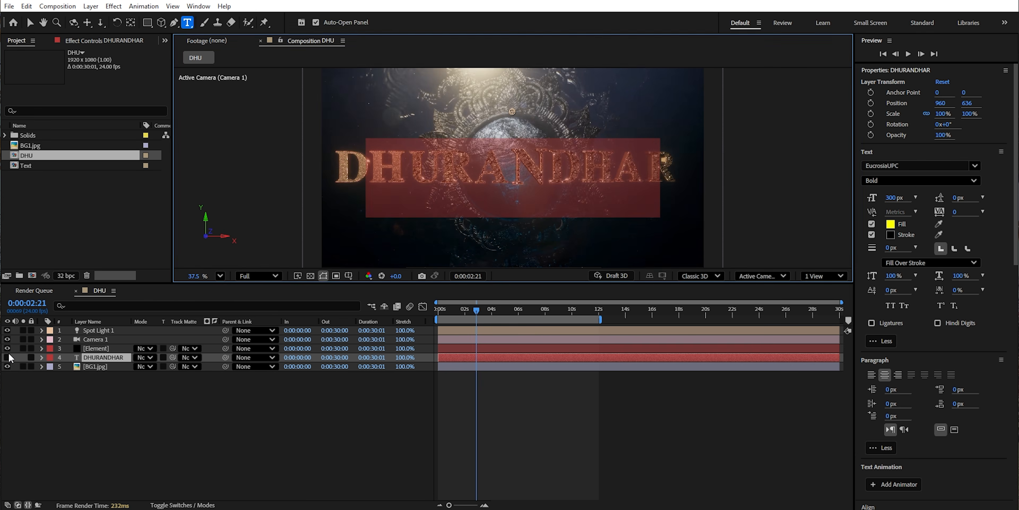
# - Solo the DHURANDHAR text layer in the DHU composition and select it for editing
pyautogui.press('capslock')
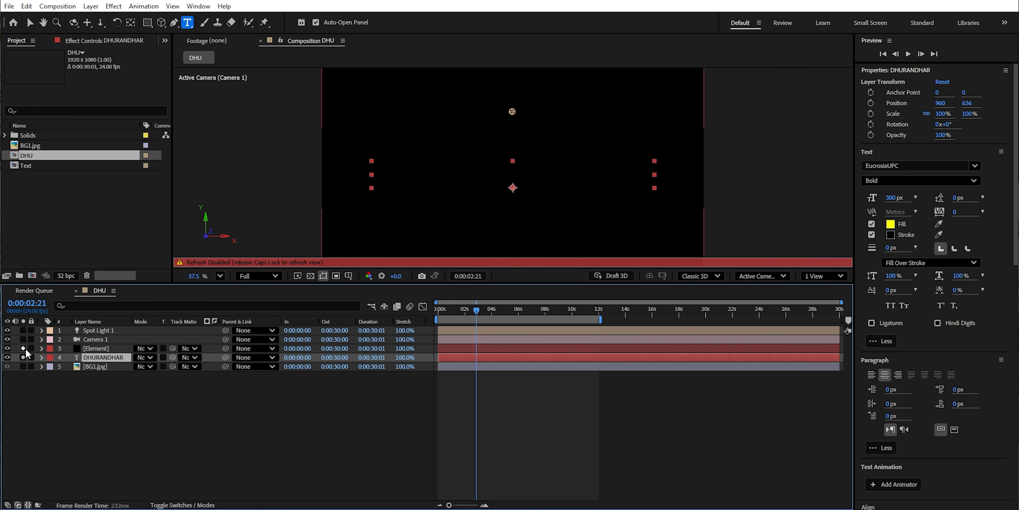
pyautogui.click(23, 348)
pyautogui.click(92, 348)
pyautogui.press('capslock')
pyautogui.click(103, 357)
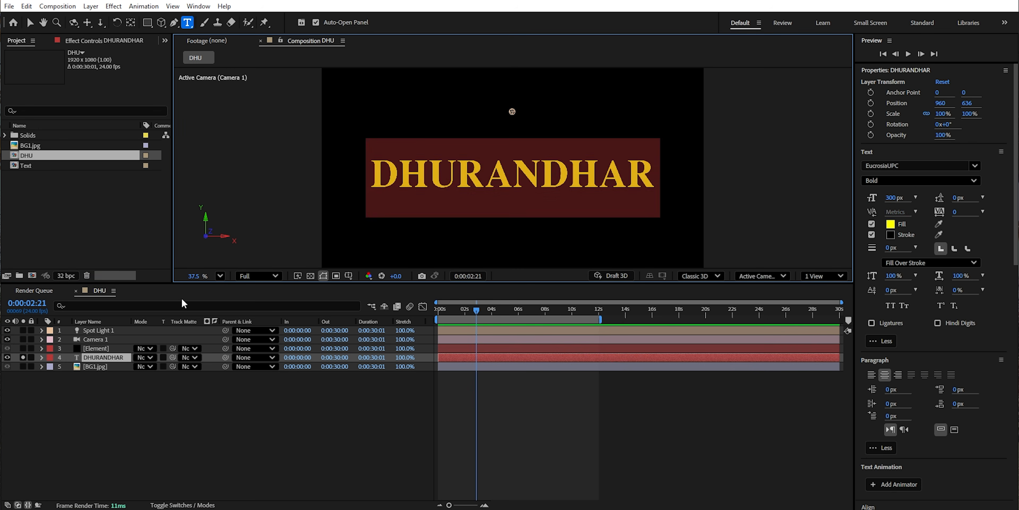
# - Set the font size of the title's first letter D to 350 px and enlarge the final R to match
pyautogui.click(895, 197)
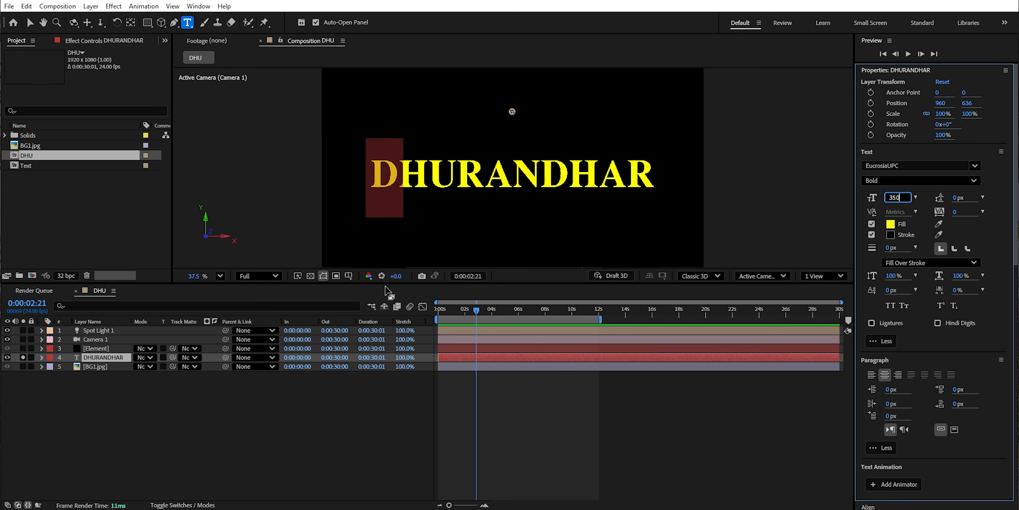
pyautogui.click(68, 400)
pyautogui.doubleClick(107, 357)
pyautogui.click(638, 186)
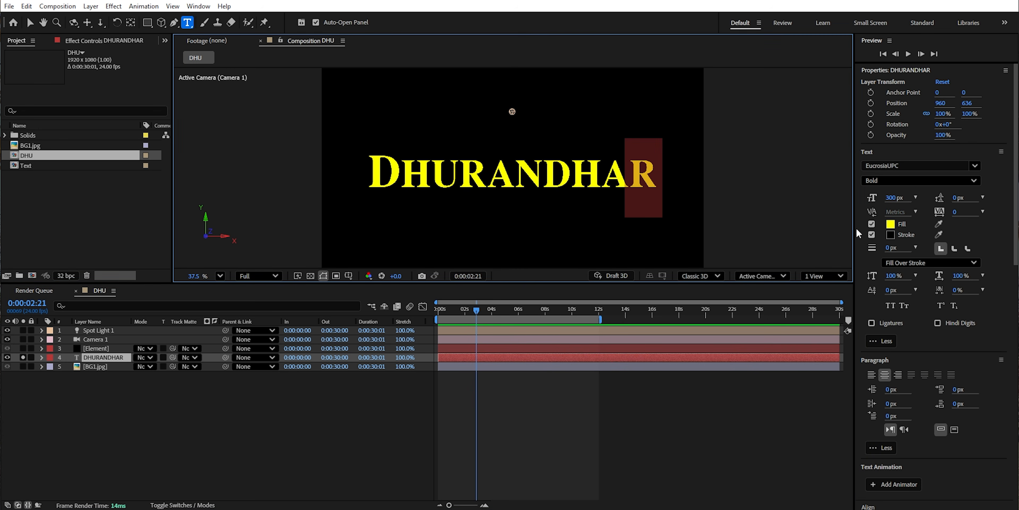
pyautogui.click(894, 199)
pyautogui.click(230, 402)
pyautogui.click(101, 357)
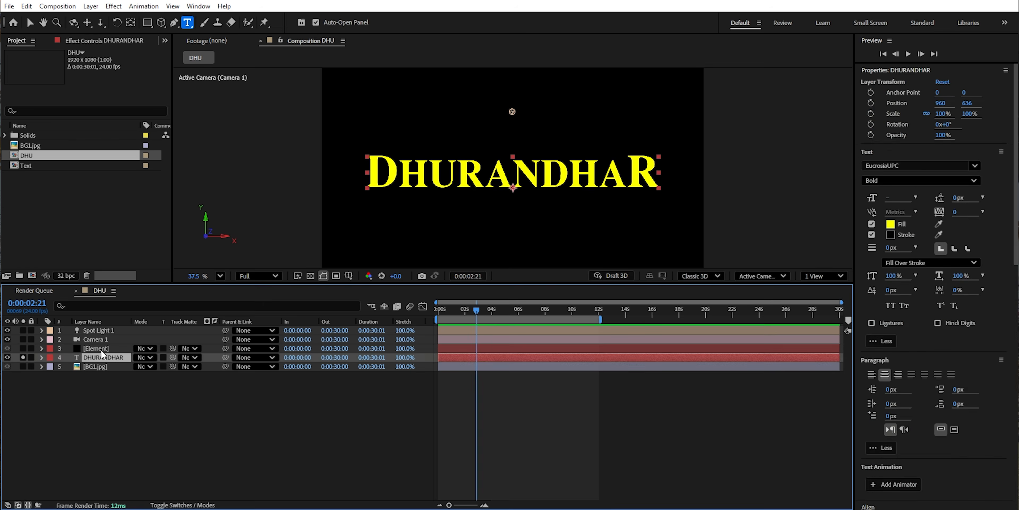
# - Turn off solo on the DHURANDHAR text layer, then hide both that layer and the BG1.jpg background layer
pyautogui.click(95, 346)
pyautogui.click(91, 44)
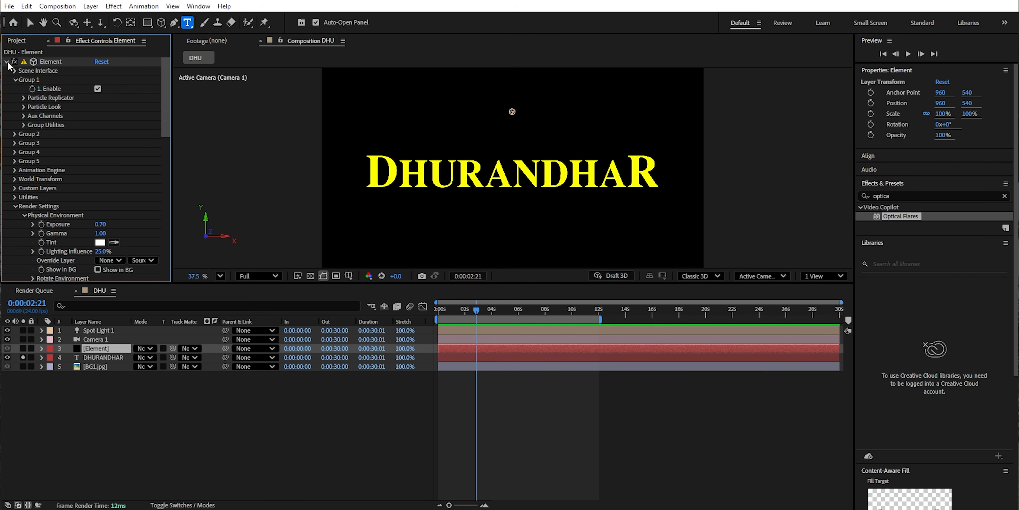
pyautogui.click(6, 62)
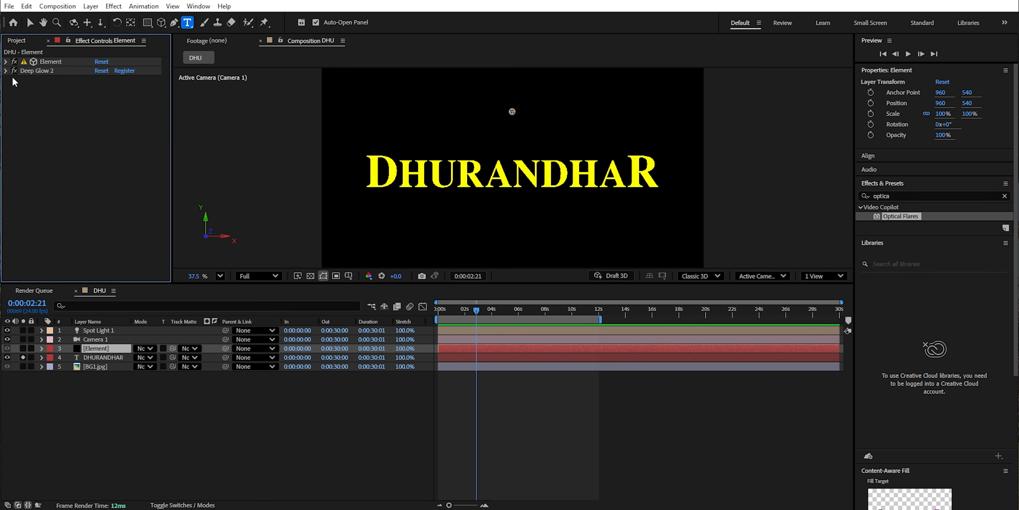
pyautogui.click(23, 357)
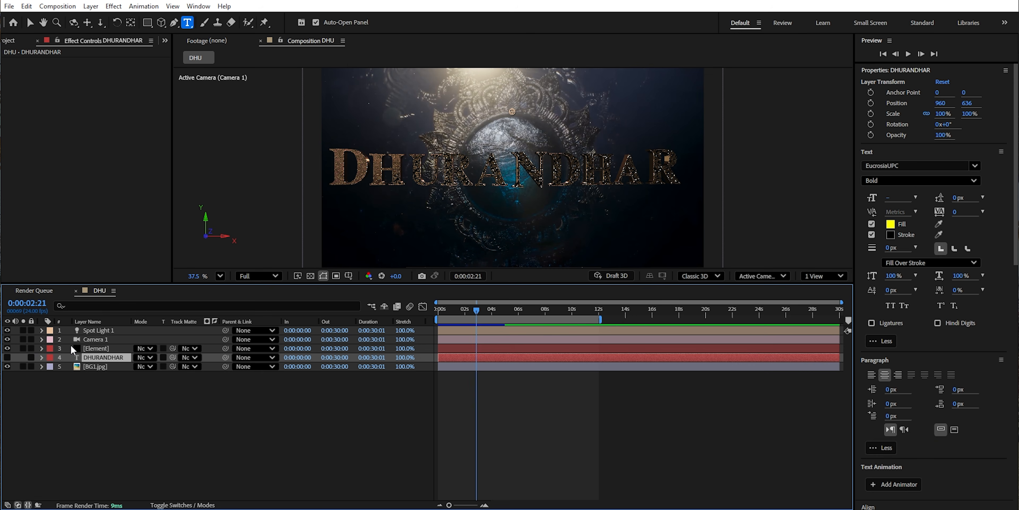
pyautogui.click(7, 367)
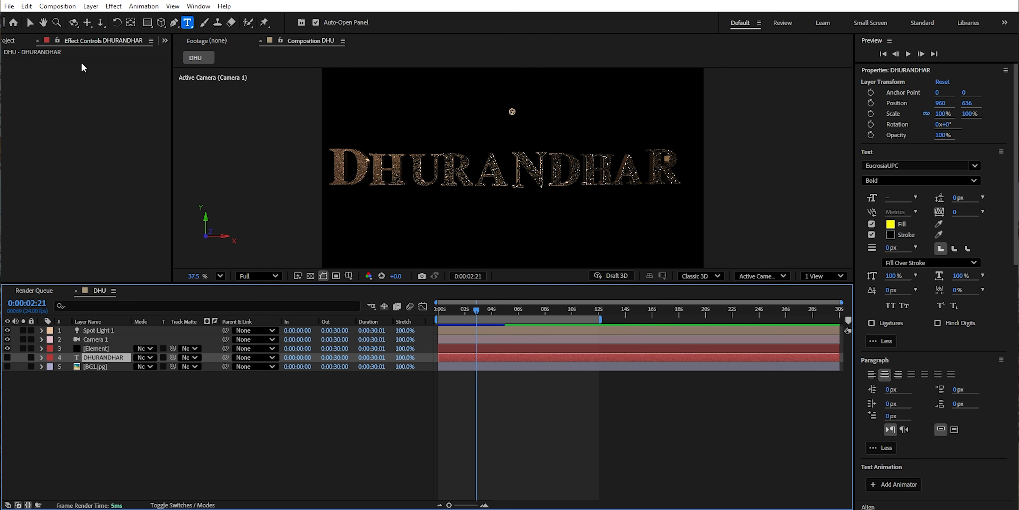
# - In Element's Scene Setup, replace the gold_grunge material with metal_grunge_painted_06 from the Pro_Shaders Metal presets
pyautogui.click(100, 348)
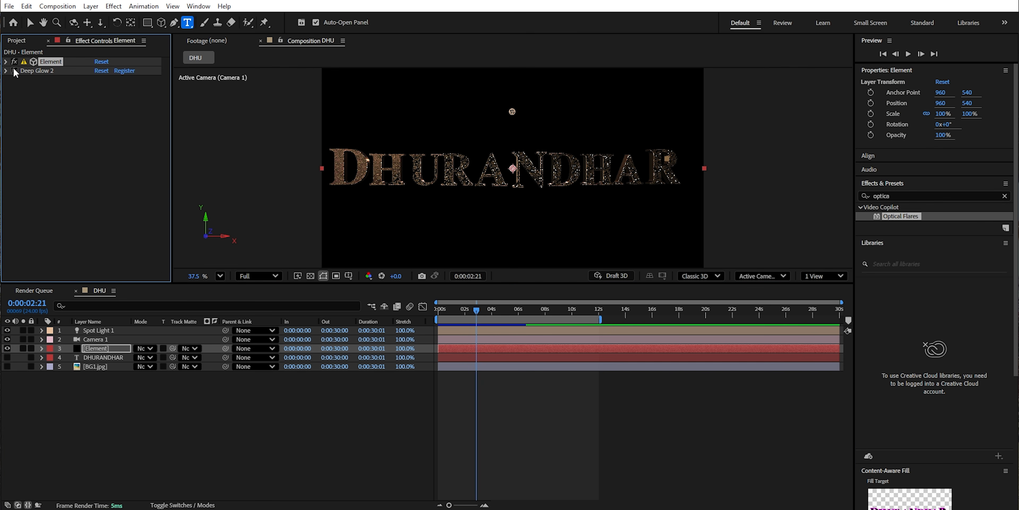
pyautogui.click(6, 61)
pyautogui.click(55, 84)
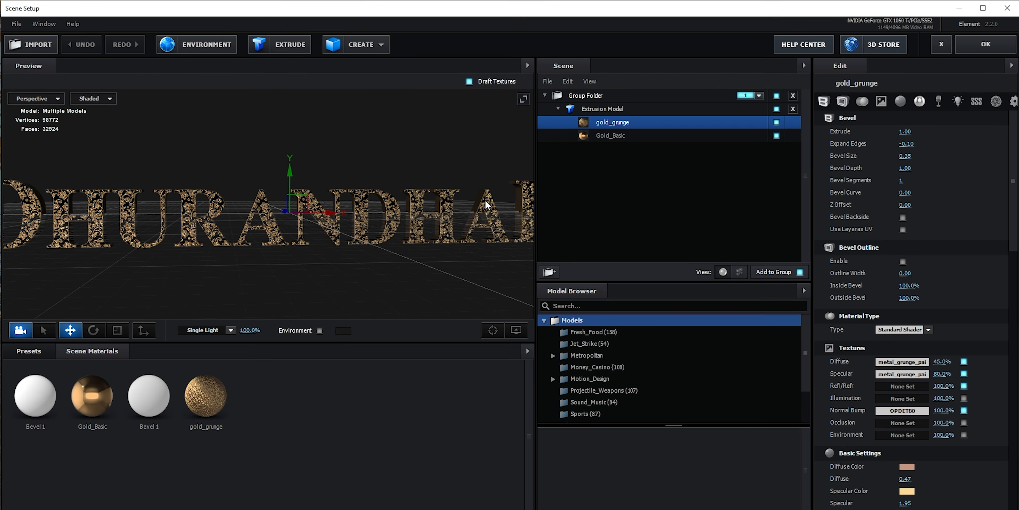
pyautogui.click(40, 355)
pyautogui.click(67, 414)
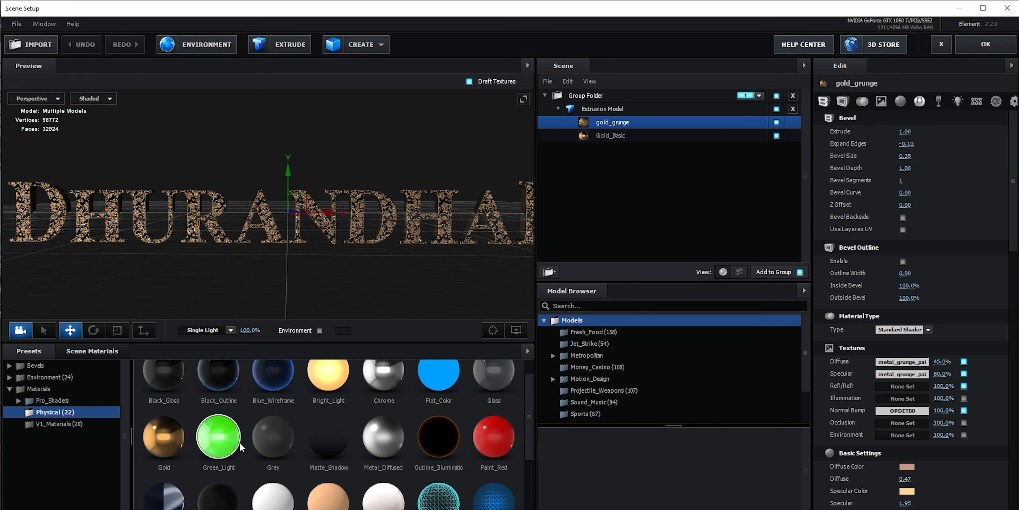
pyautogui.click(59, 424)
pyautogui.click(65, 401)
pyautogui.click(59, 447)
pyautogui.click(376, 457)
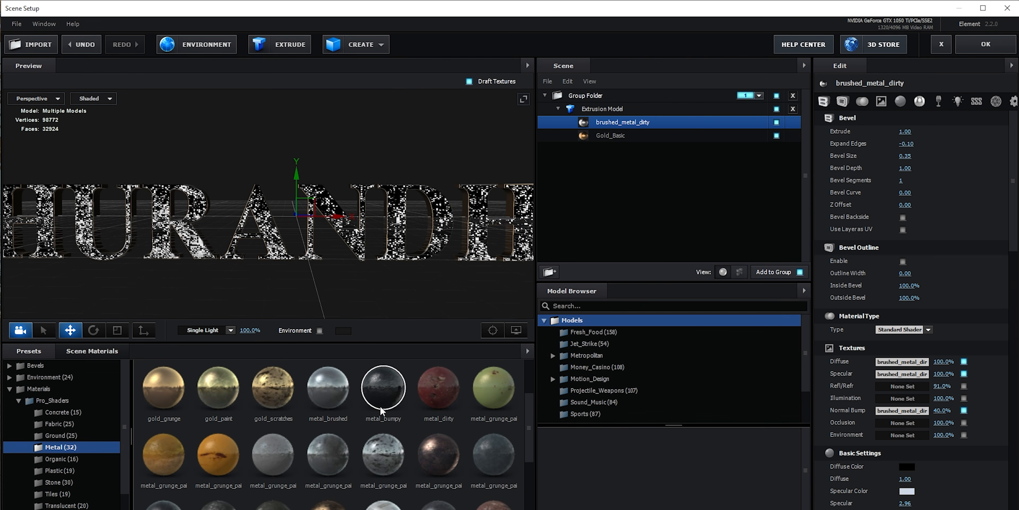
# - Apply metal_grunge_painted_06 to the whole Extrusion Model, replacing Gold_Basic too, and accept the Scene Setup
pyautogui.click(620, 110)
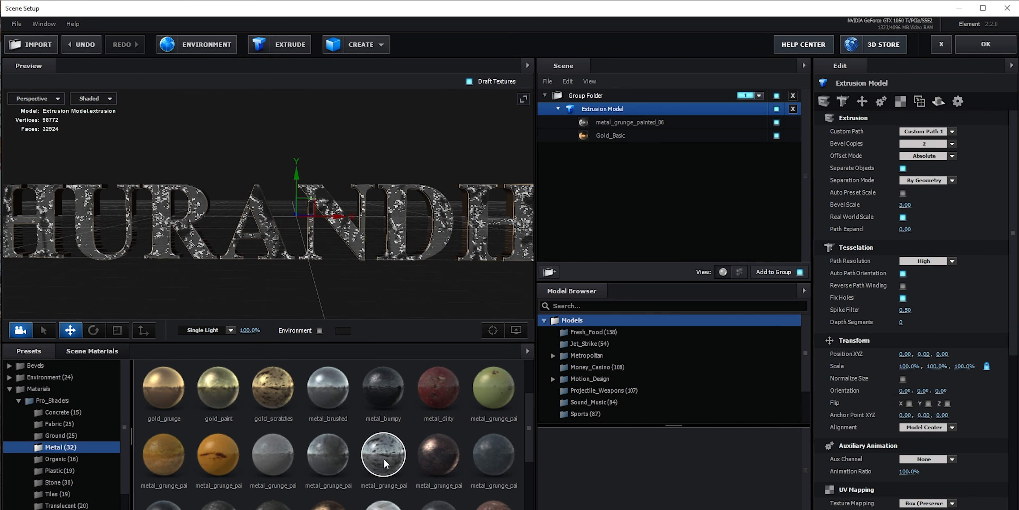
pyautogui.doubleClick(383, 458)
pyautogui.scroll(-3, 273, 210)
pyautogui.moveTo(273, 210); pyautogui.dragTo(311, 214)
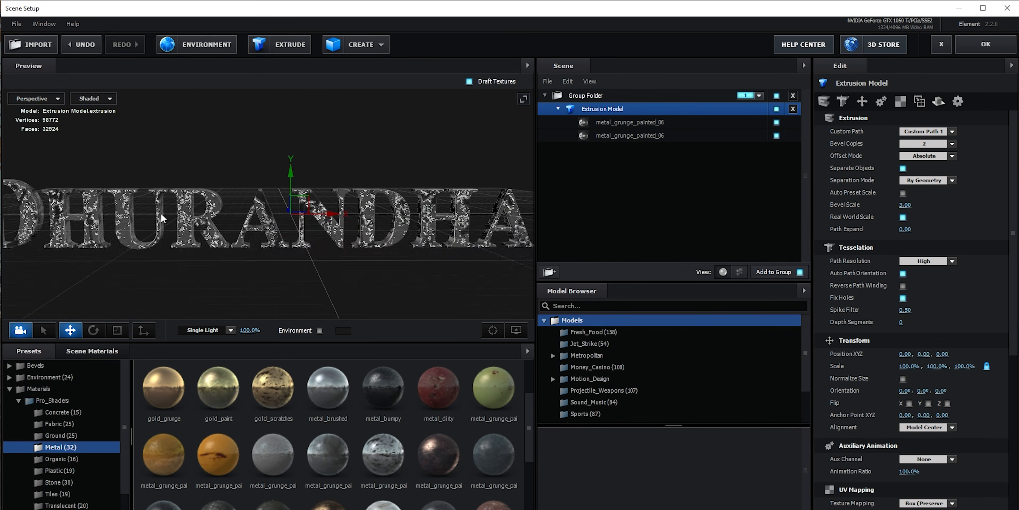
pyautogui.scroll(-3, 311, 213)
pyautogui.scroll(4, 311, 214)
pyautogui.click(971, 49)
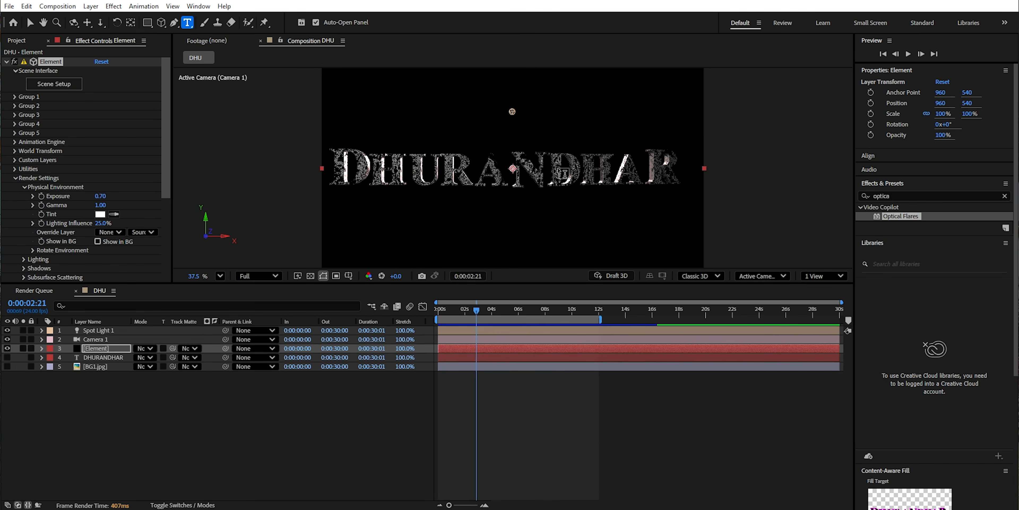
# - Check Spot Light 1's effect on the title, duplicate the light and keep both lights visible
pyautogui.scroll(2, 562, 173)
pyautogui.click(89, 331)
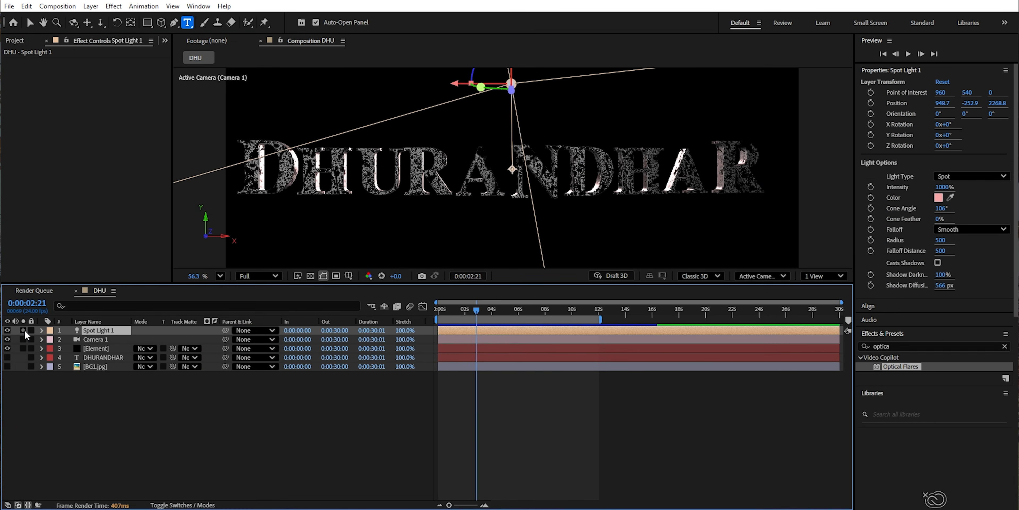
pyautogui.click(7, 330)
pyautogui.click(7, 330)
pyautogui.scroll(-2, 316, 221)
pyautogui.hotkey('ctrl', 'd')
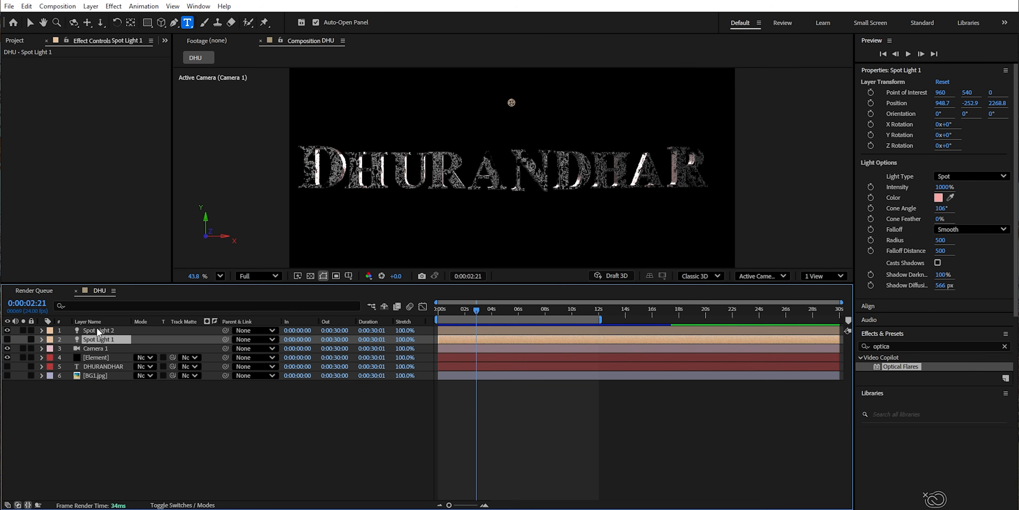
pyautogui.click(8, 339)
# - Move Spot Light 2 below the title to about Y 2119.1 and Z 3090.8
pyautogui.click(104, 331)
pyautogui.press('v')
pyautogui.press('p')
pyautogui.click(43, 330)
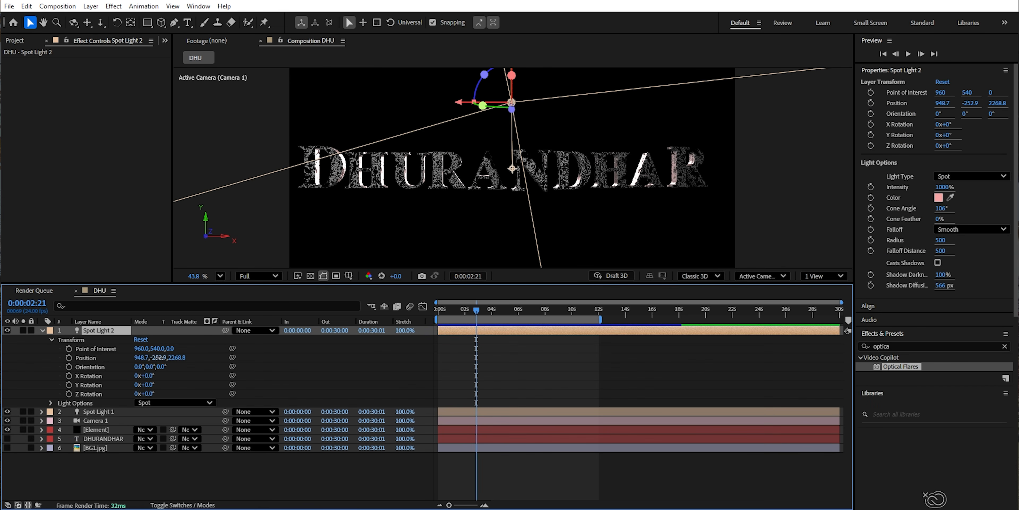
pyautogui.moveTo(157, 357); pyautogui.dragTo(112, 215)
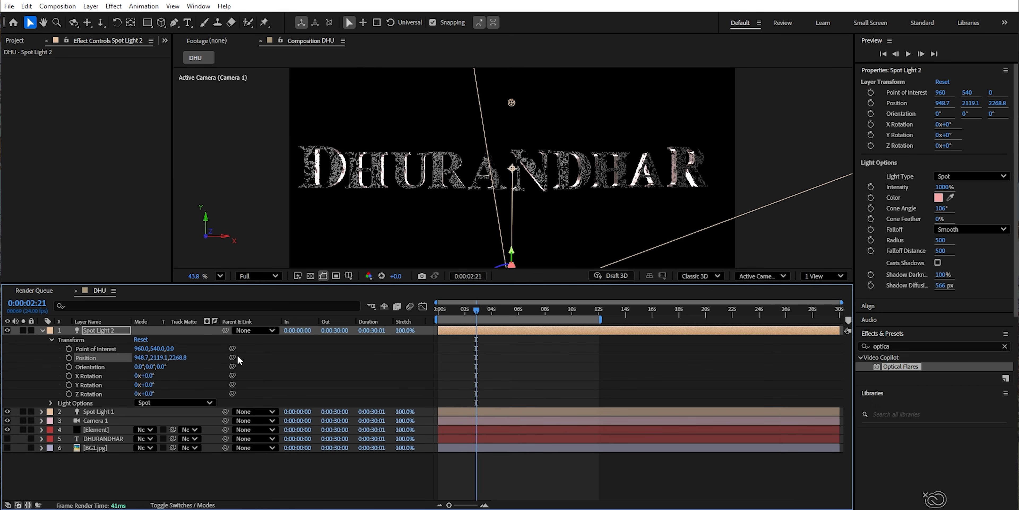
# - Set Spot Light 2's color to red FF0000
pyautogui.click(51, 403)
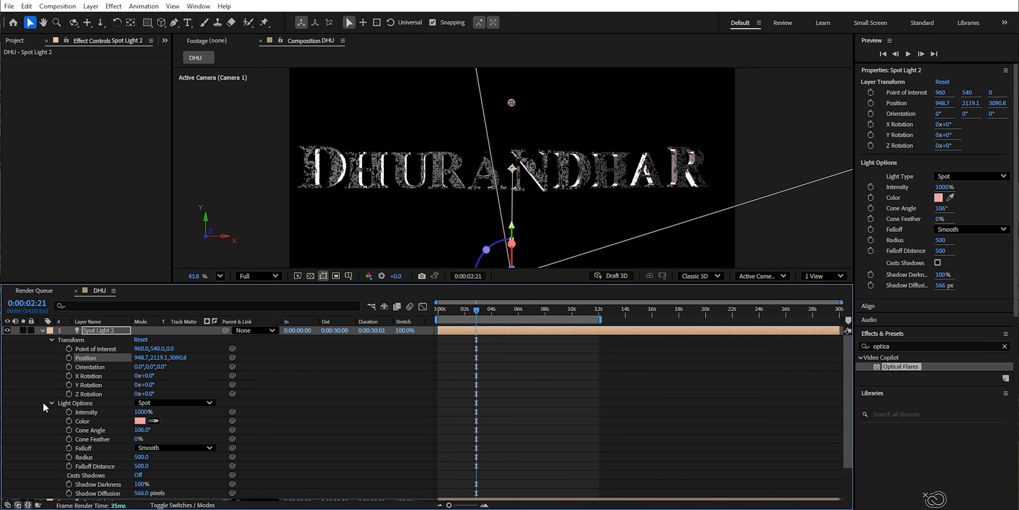
pyautogui.click(139, 421)
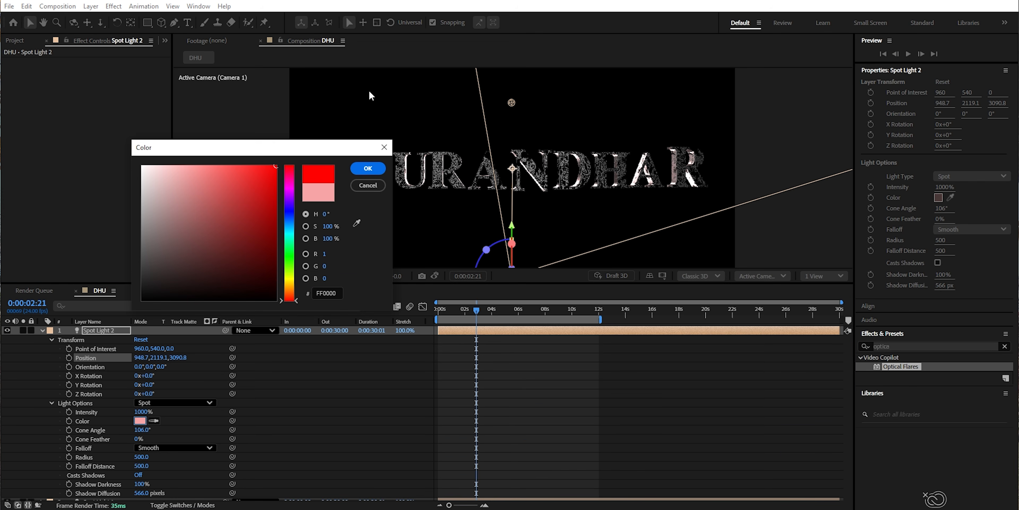
pyautogui.click(367, 169)
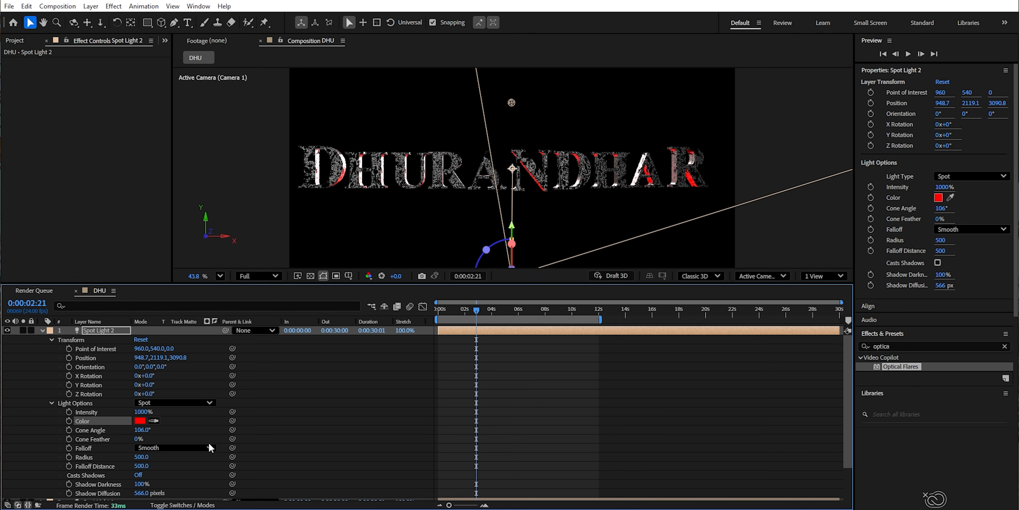